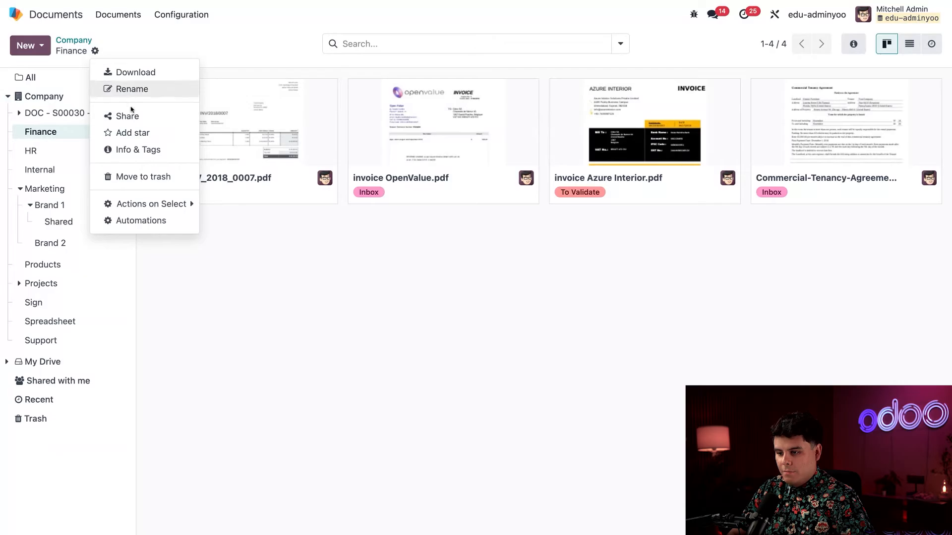
- Open the Finance folder's gear menu listing Download, Rename, Share and Automations
{"action": "left_click", "coordinate": [127, 116]}
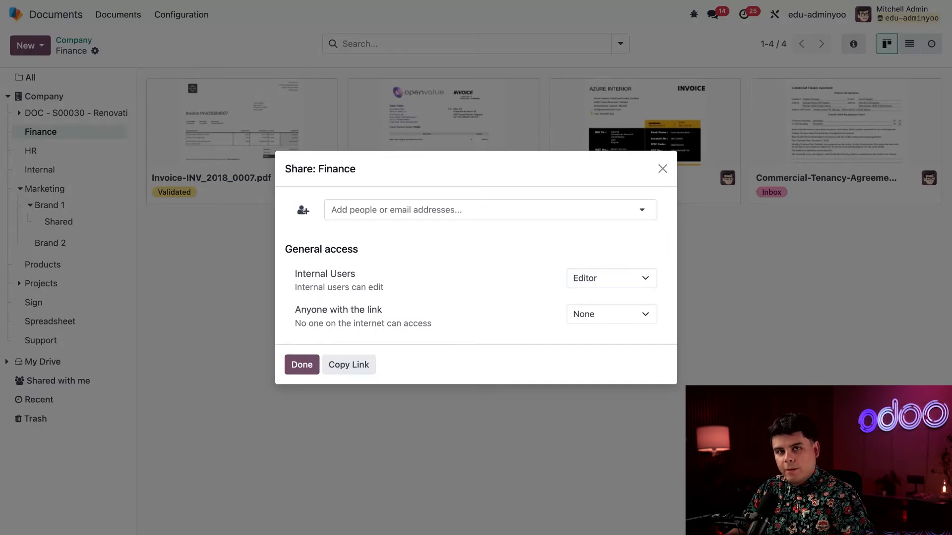
{"action": "left_click", "coordinate": [662, 168]}
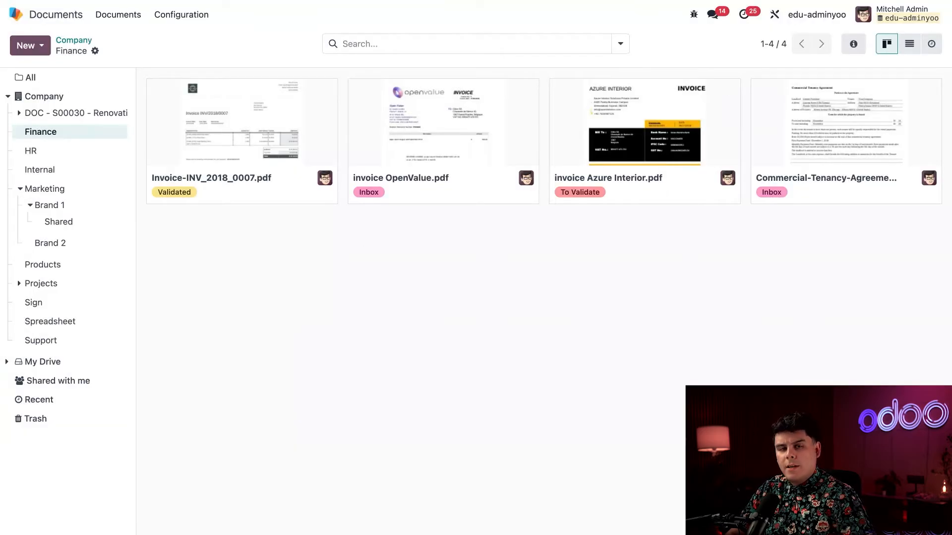
{"action": "left_click", "coordinate": [44, 49]}
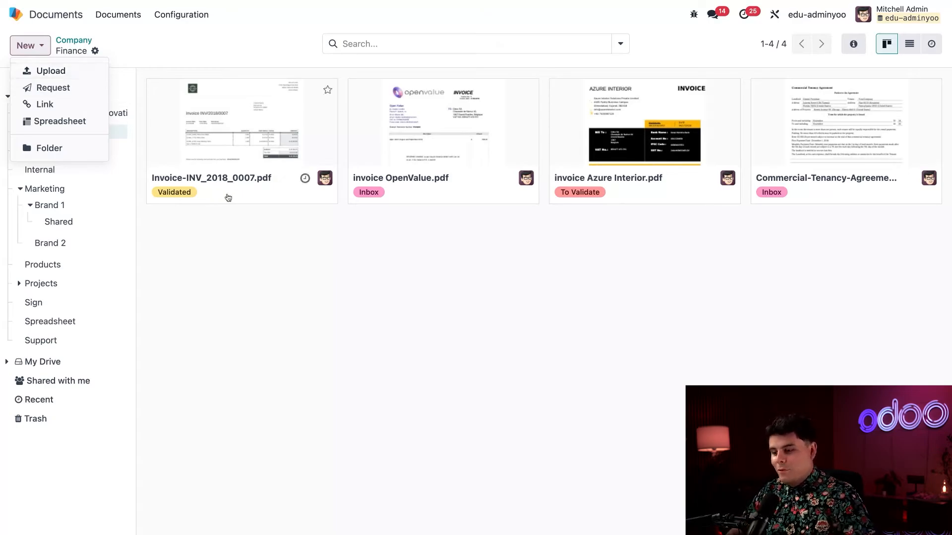
{"action": "left_click", "coordinate": [308, 265]}
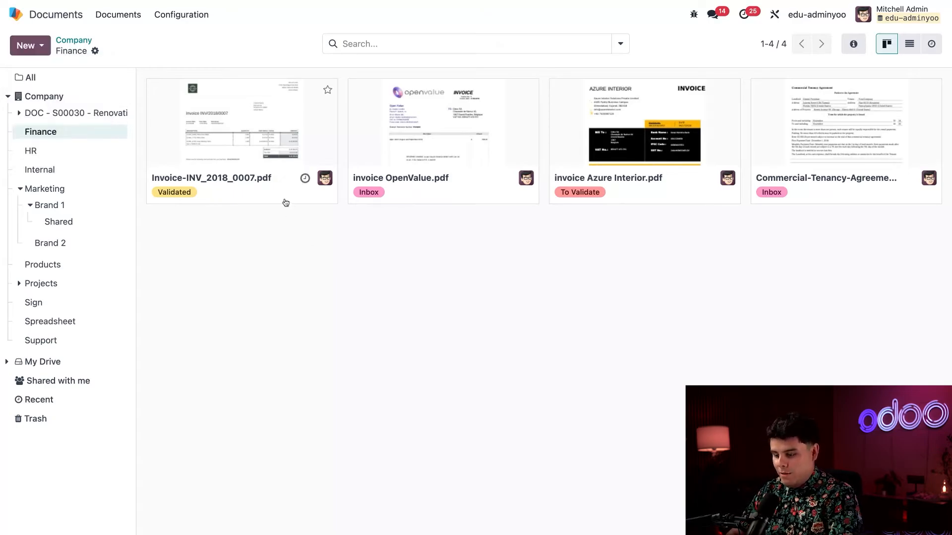
{"action": "left_click", "coordinate": [285, 200]}
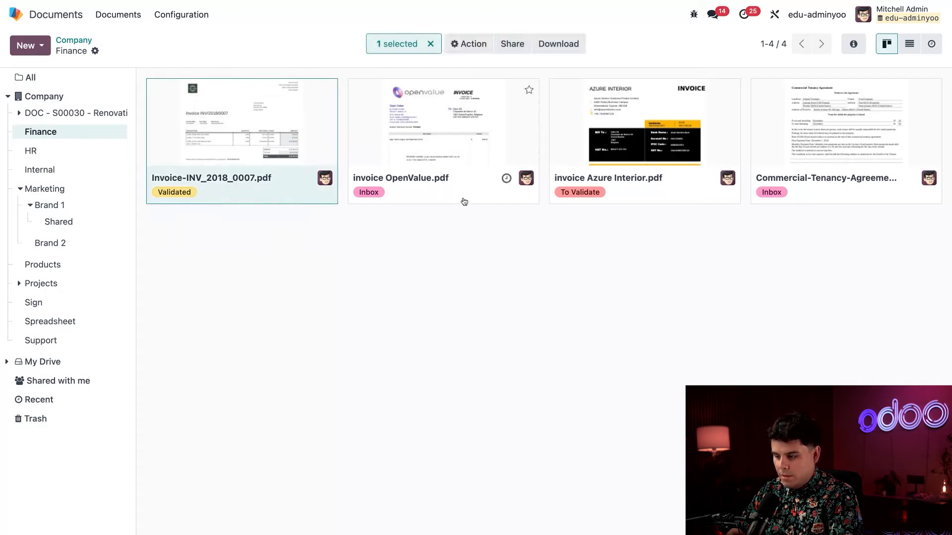
{"action": "left_click", "coordinate": [482, 200]}
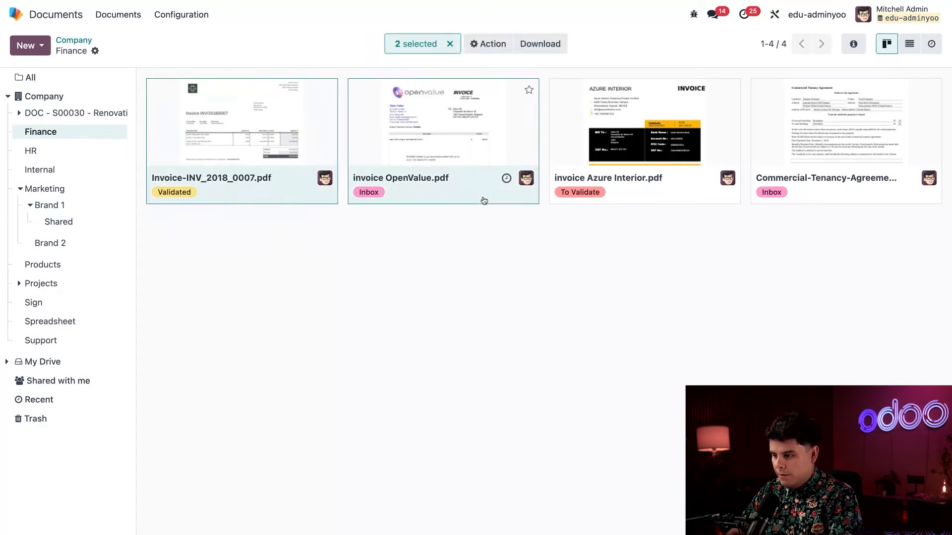
{"action": "left_click", "coordinate": [662, 203]}
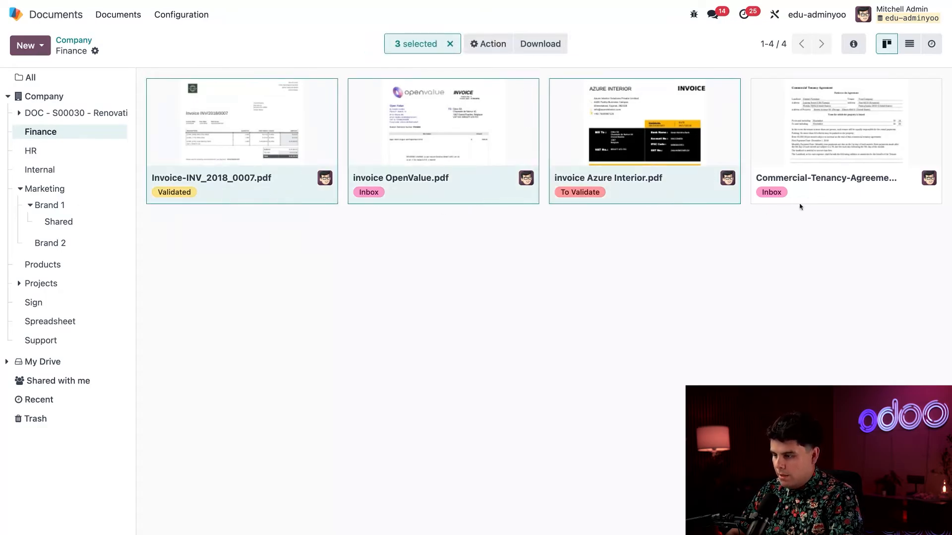
{"action": "left_click", "coordinate": [450, 207]}
{"action": "left_click", "coordinate": [457, 198]}
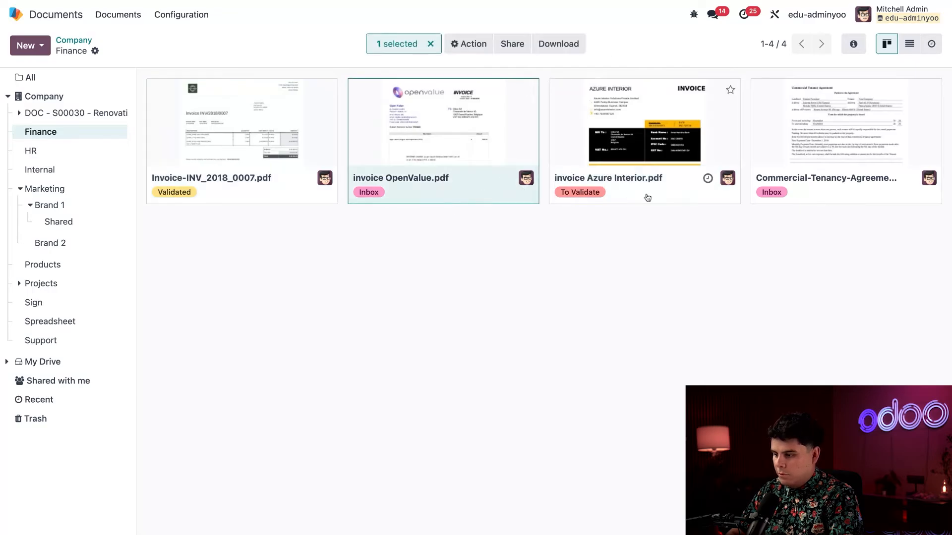
{"action": "left_click", "coordinate": [646, 196]}
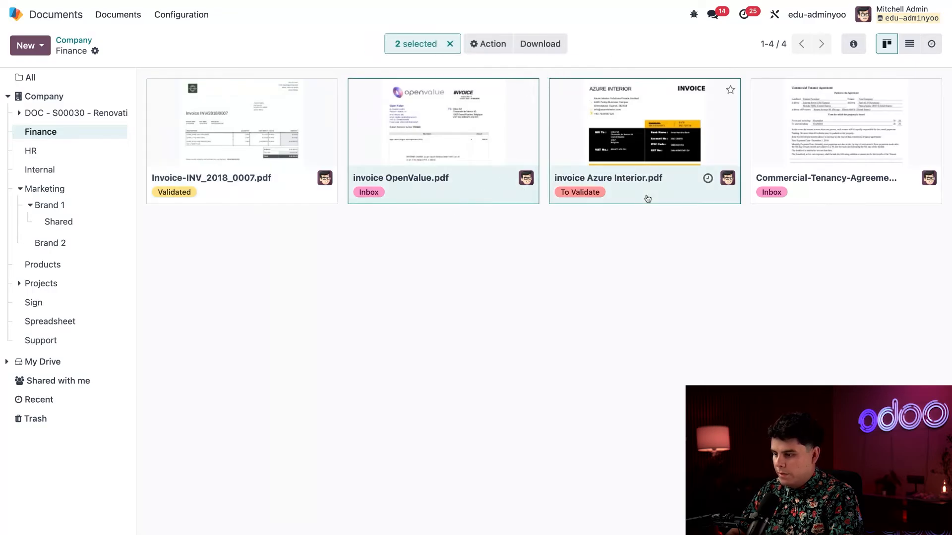
{"action": "left_click", "coordinate": [493, 50]}
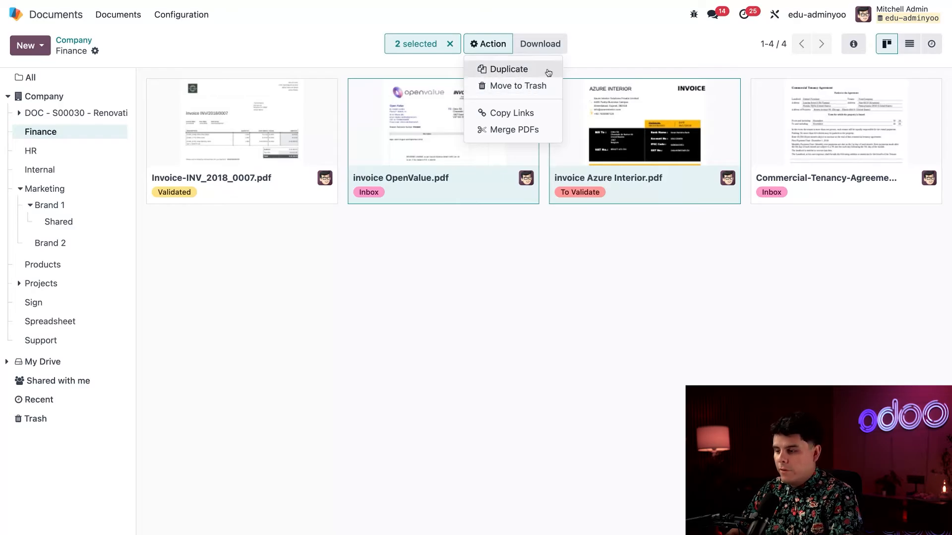
{"action": "left_click", "coordinate": [616, 61]}
{"action": "left_click", "coordinate": [554, 363]}
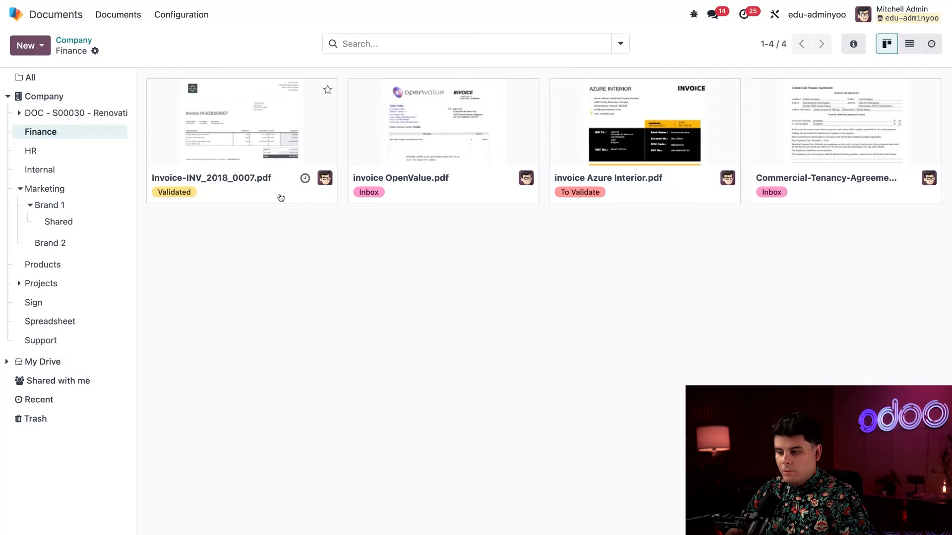
- Switch to All documents and preview the sample-nda.pdf agreement
{"action": "left_click_drag", "start_coordinate": [281, 198], "coordinate": [227, 189]}
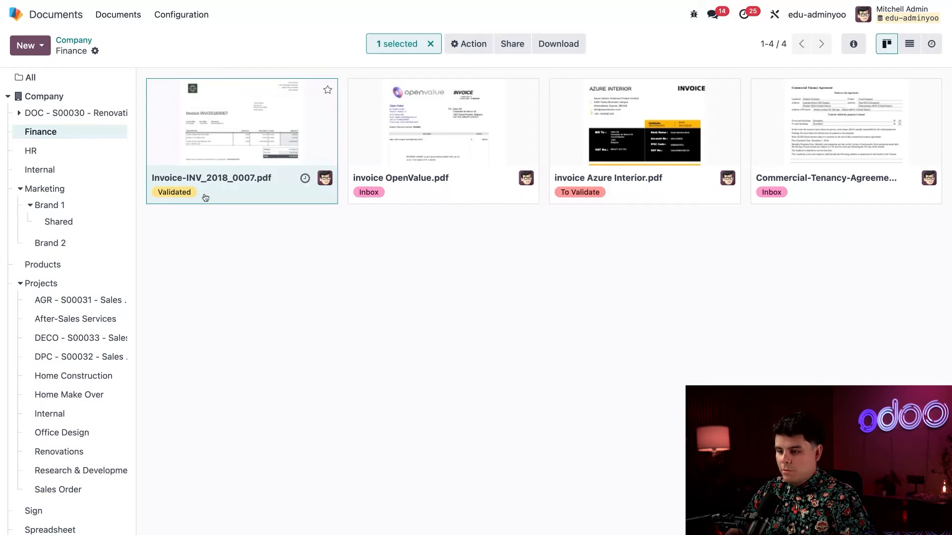
{"action": "left_click", "coordinate": [73, 82]}
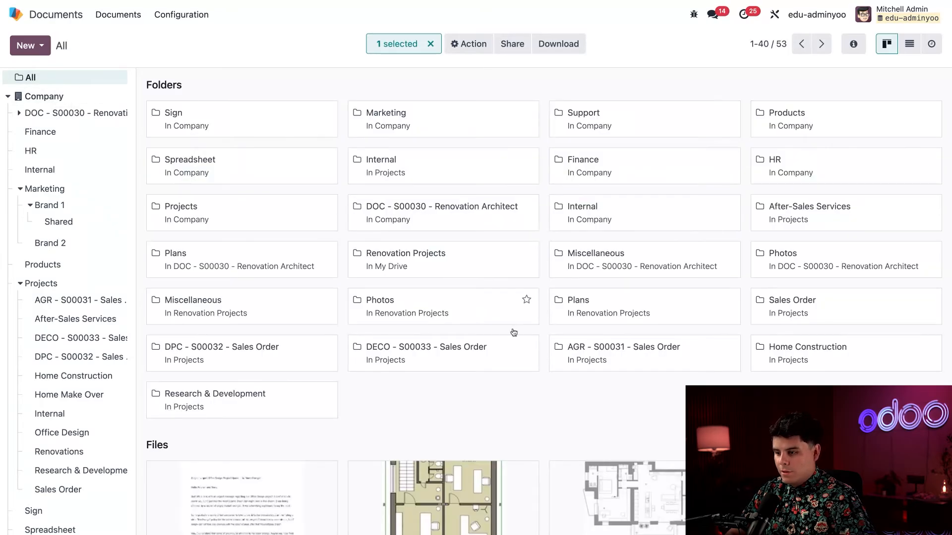
{"action": "scroll", "coordinate": [542, 379], "scroll_direction": "down", "scroll_amount": 10}
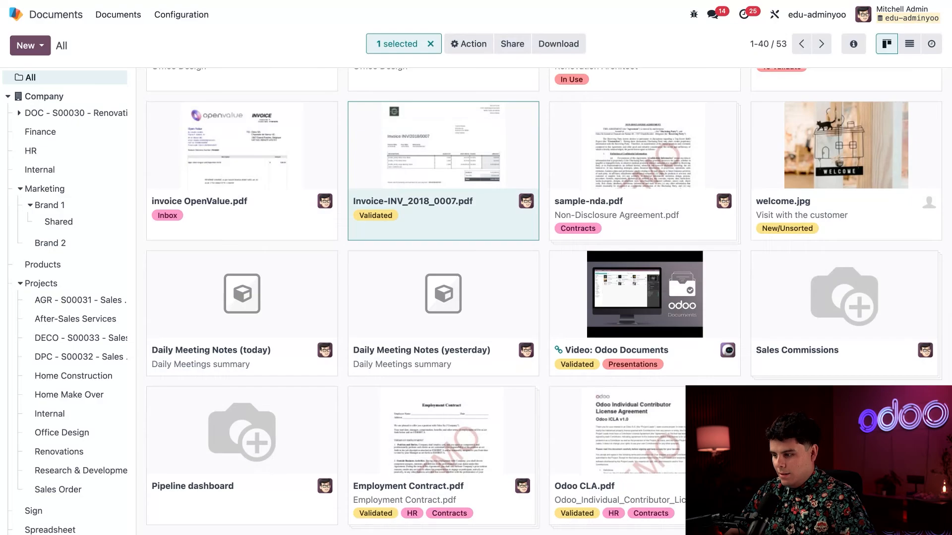
{"action": "left_click", "coordinate": [656, 165]}
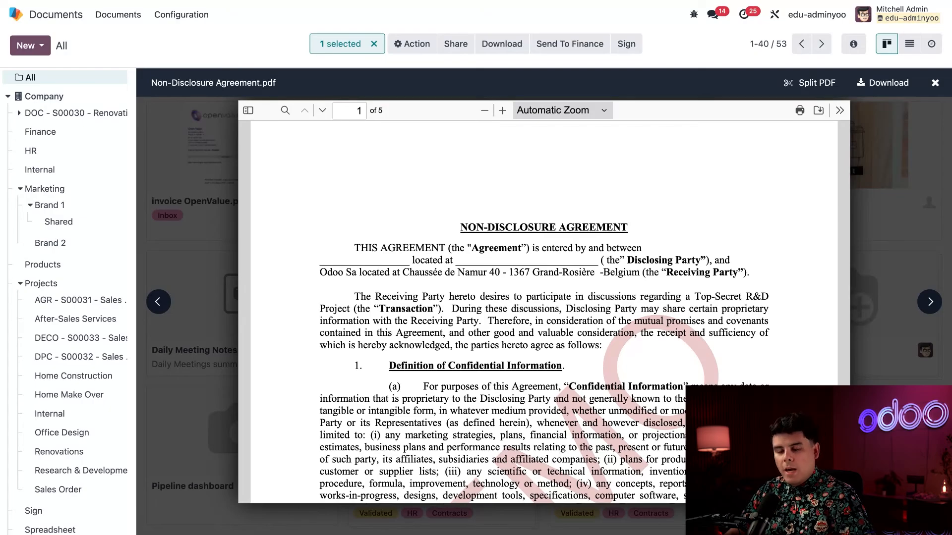
- Show the NDA's Info & tags panel, close the preview, and clear the selection
{"action": "scroll", "coordinate": [543, 312], "scroll_direction": "down", "scroll_amount": 4}
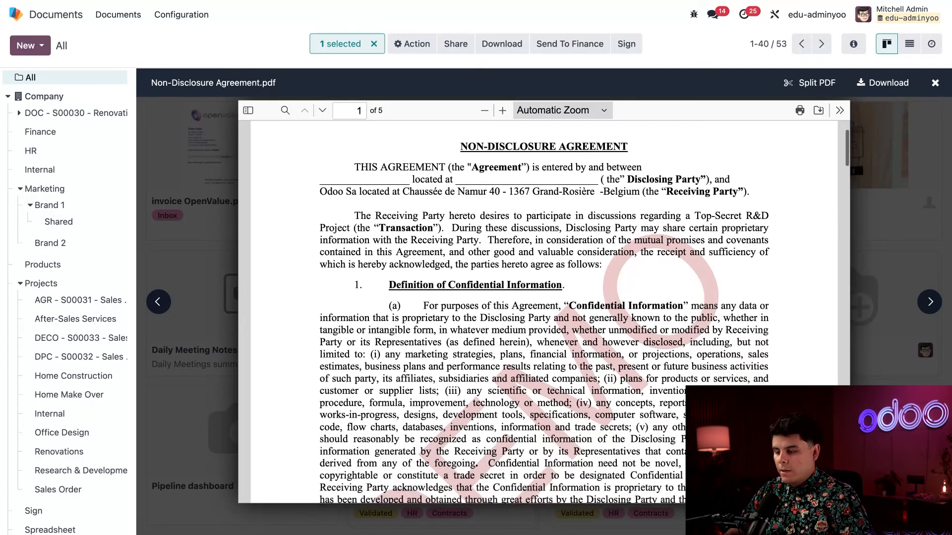
{"action": "scroll", "coordinate": [544, 312], "scroll_direction": "up", "scroll_amount": 4}
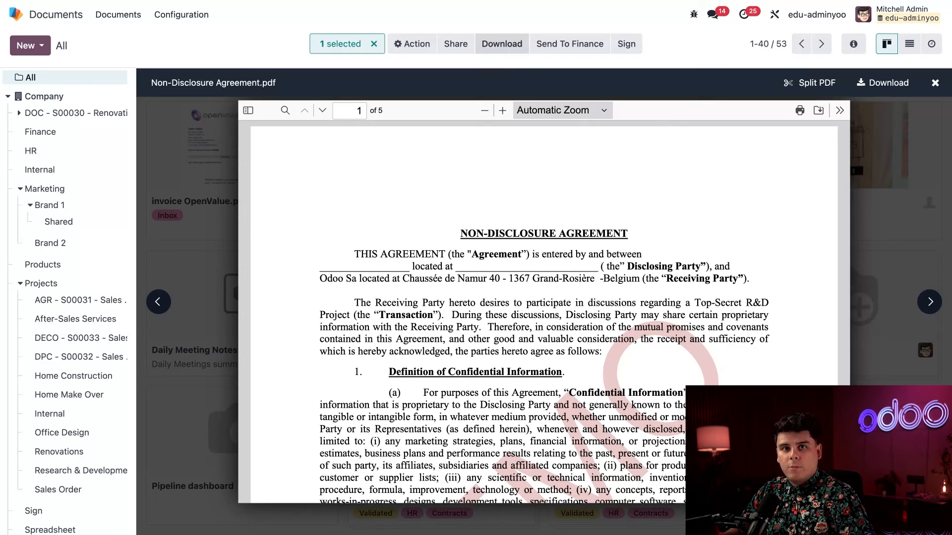
{"action": "left_click", "coordinate": [402, 45]}
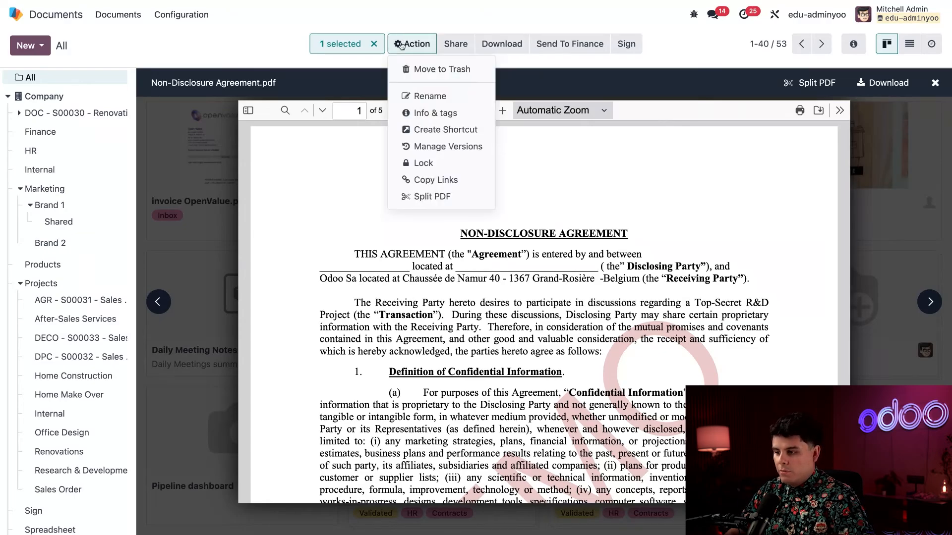
{"action": "left_click", "coordinate": [444, 113]}
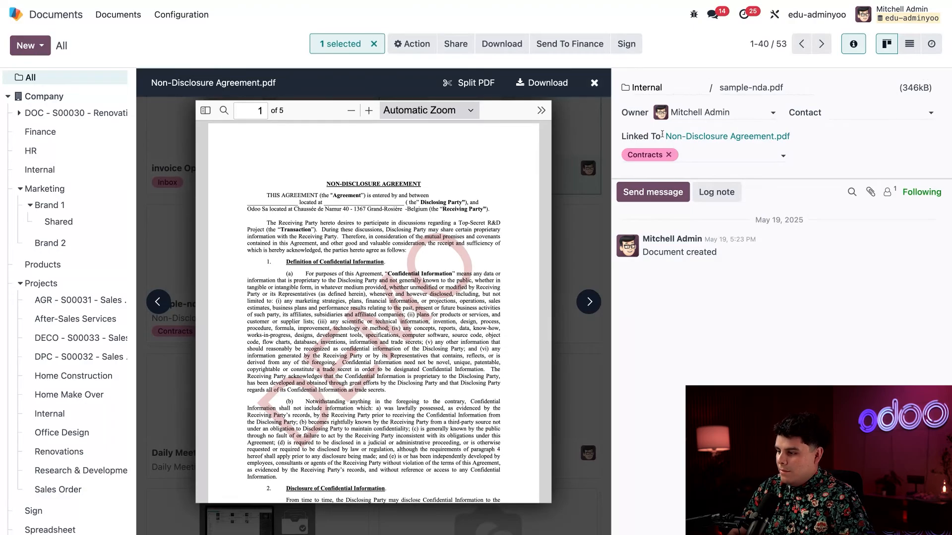
{"action": "left_click", "coordinate": [595, 83]}
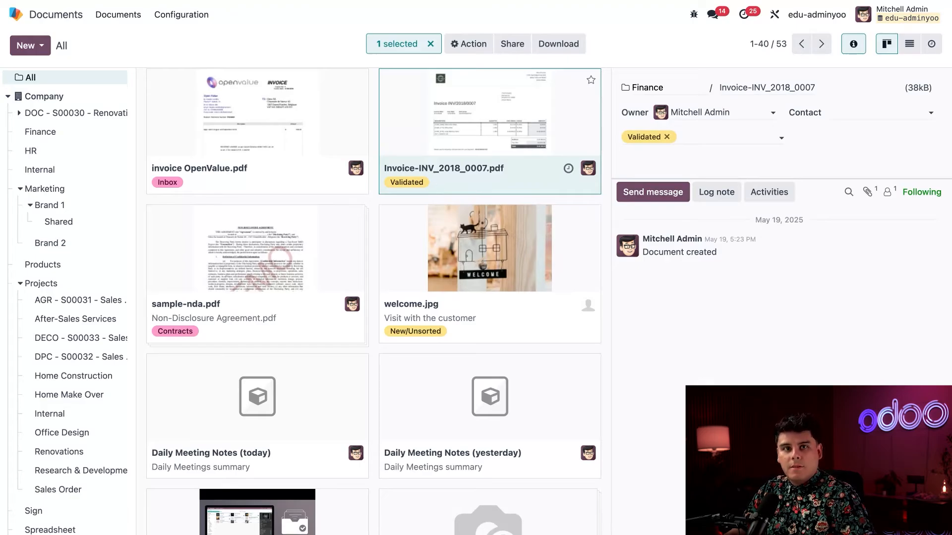
{"action": "left_click", "coordinate": [431, 44]}
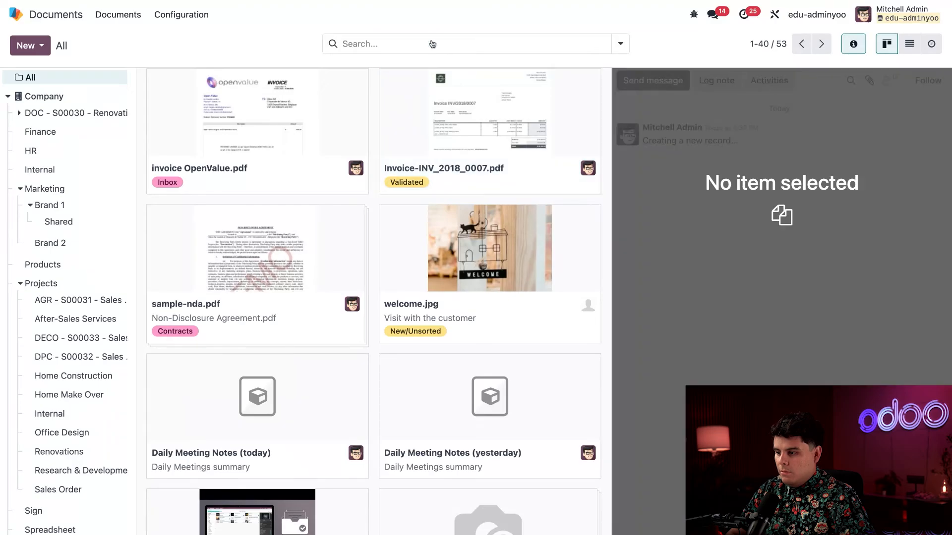
- Select the Finance folder in the sidebar
{"action": "left_click", "coordinate": [62, 136]}
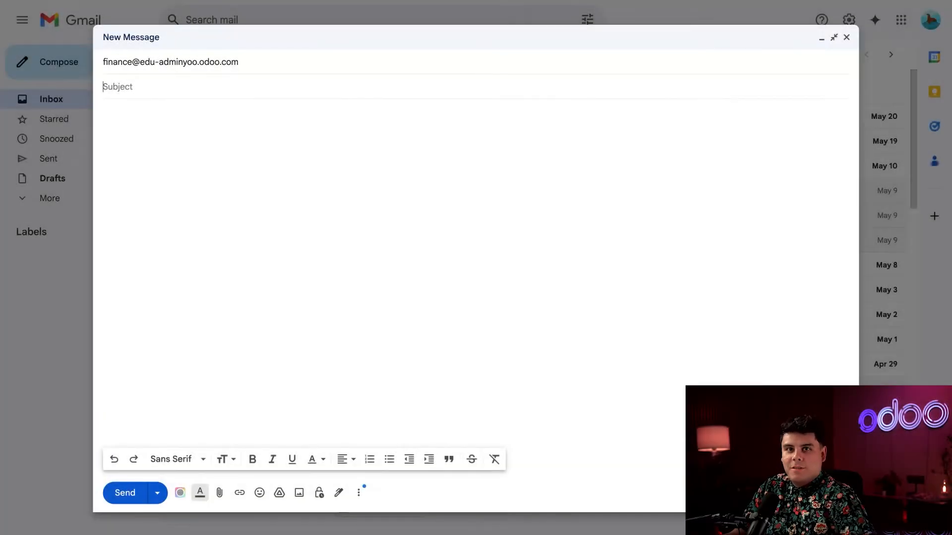
- Send an email with subject 'Invoice' and the sample invoice PDF to the Finance alias
{"action": "left_click", "coordinate": [257, 206]}
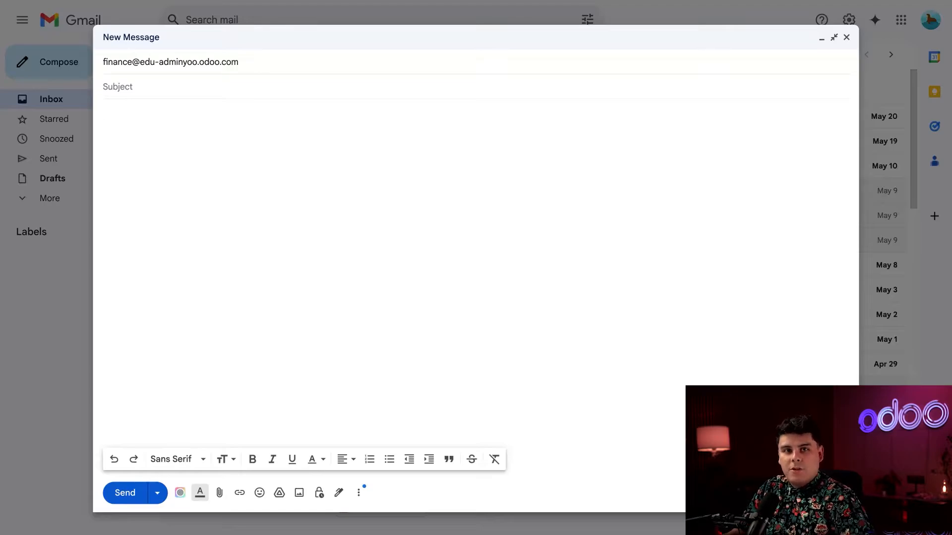
{"action": "left_click", "coordinate": [194, 84]}
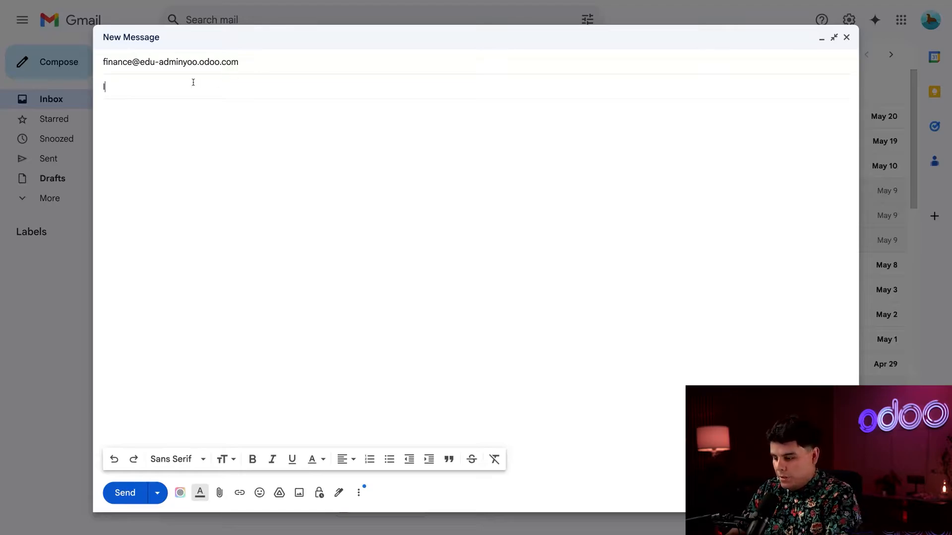
{"action": "type", "text": "Invoice"}
{"action": "left_click", "coordinate": [187, 172]}
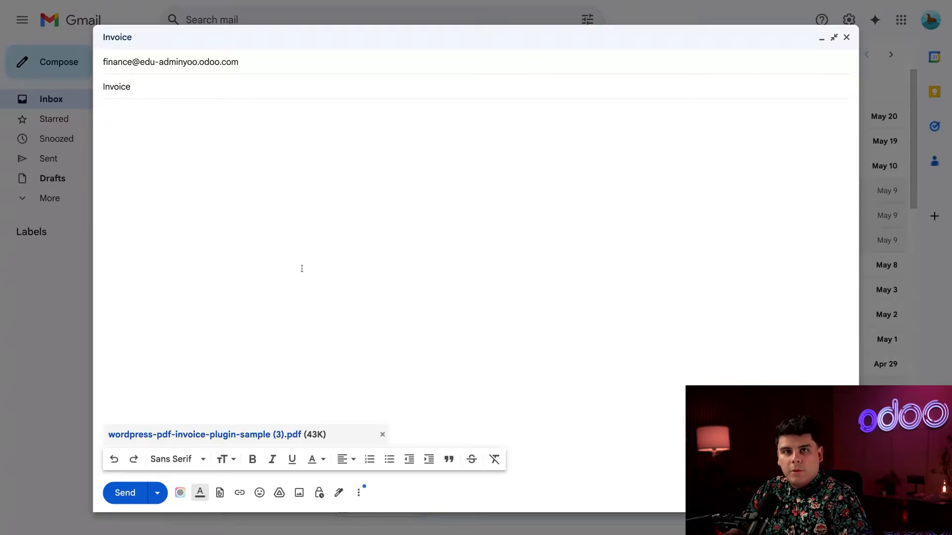
{"action": "left_click", "coordinate": [127, 493]}
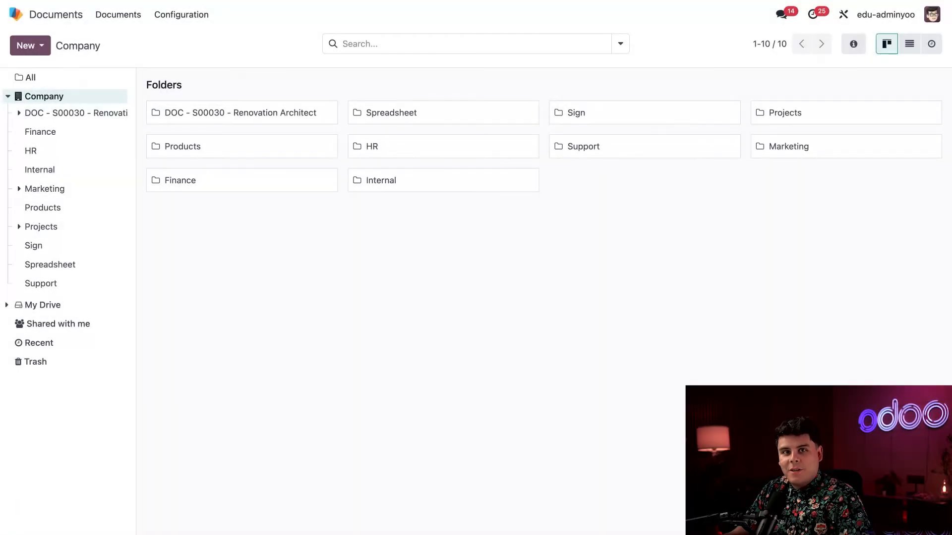
- Open Finance and preview wordpress-pdf-invoice-plugin-sample (3).pdf, the $93.50 invoice
{"action": "left_click", "coordinate": [86, 131]}
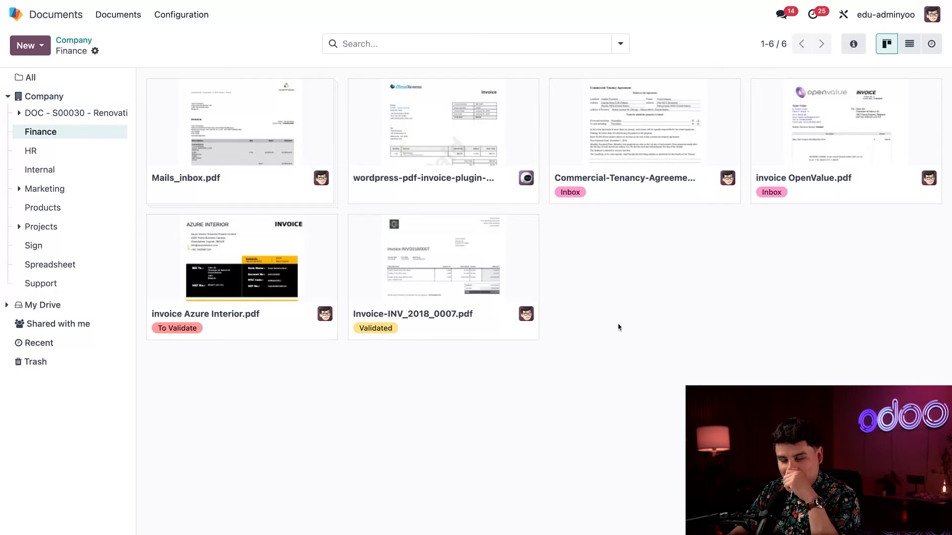
{"action": "left_click", "coordinate": [456, 128]}
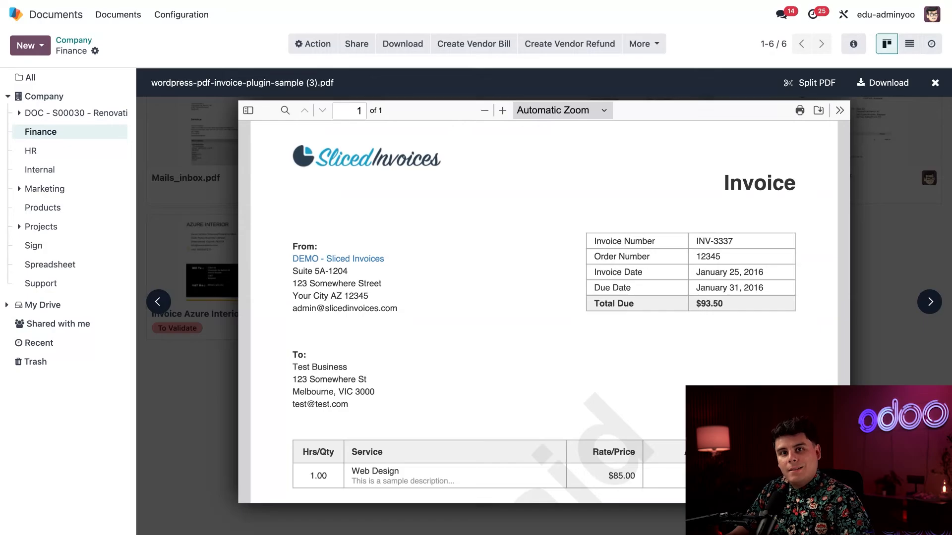
- Close the invoice preview, preview Mails_inbox.pdf, and open it with Split PDF
{"action": "left_click", "coordinate": [934, 83]}
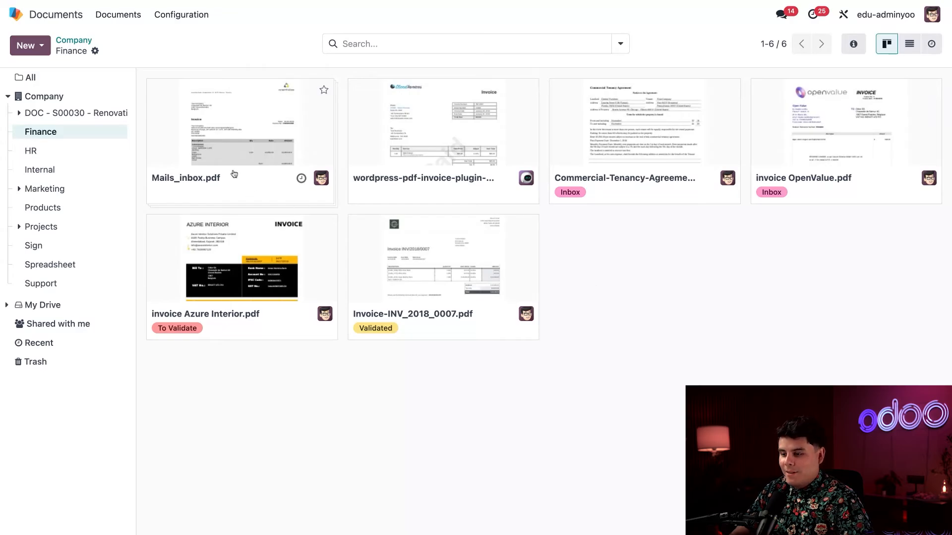
{"action": "left_click", "coordinate": [222, 155]}
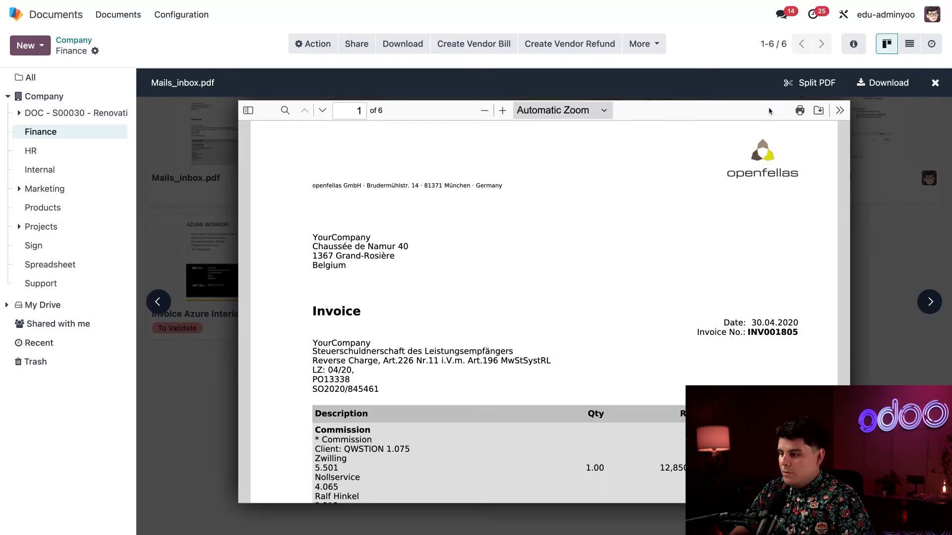
{"action": "left_click", "coordinate": [801, 88]}
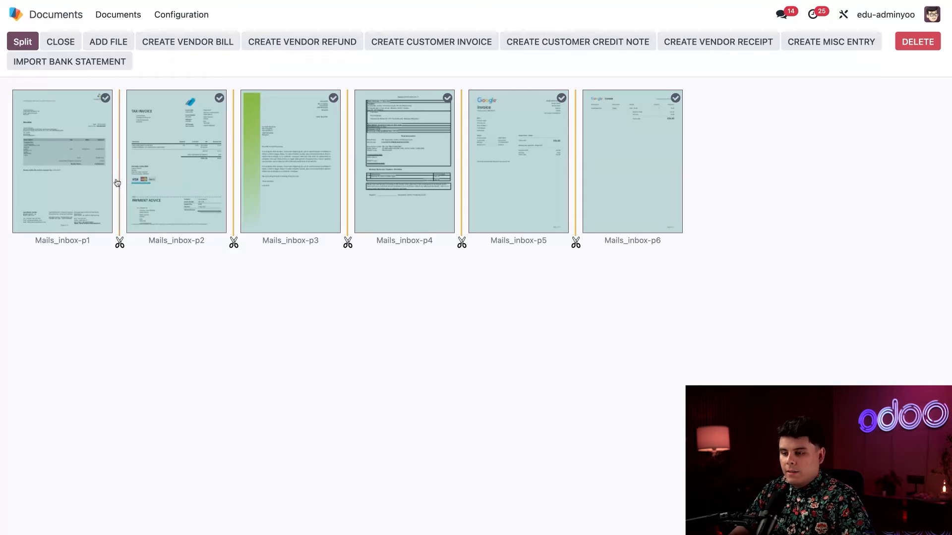
- Join pages 5 and 6, deselect page 3, and create vendor bills from the remaining pages
{"action": "left_click", "coordinate": [155, 151]}
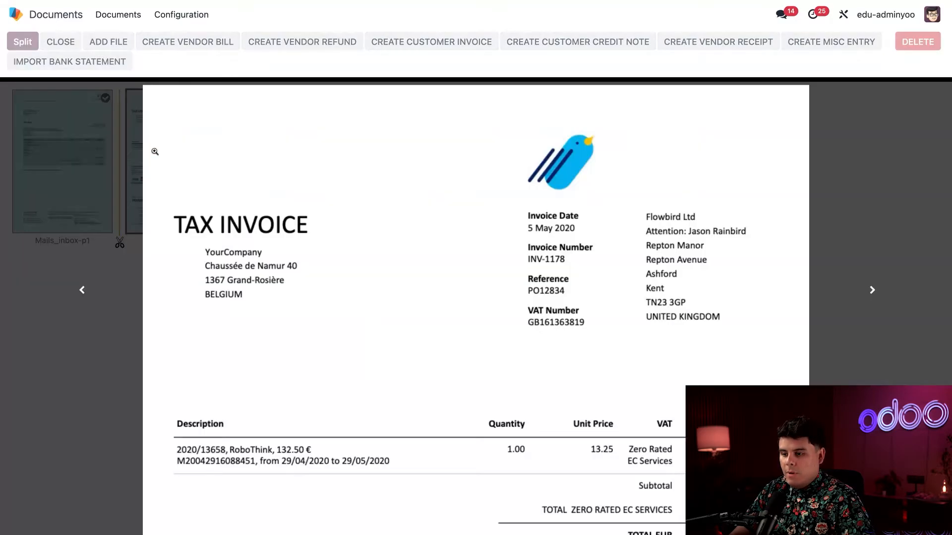
{"action": "left_click", "coordinate": [91, 175]}
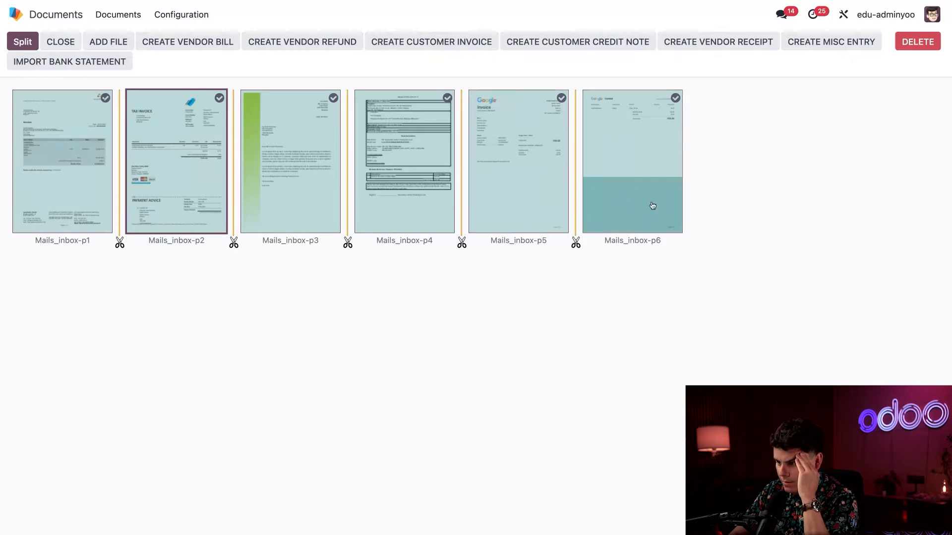
{"action": "left_click", "coordinate": [576, 244]}
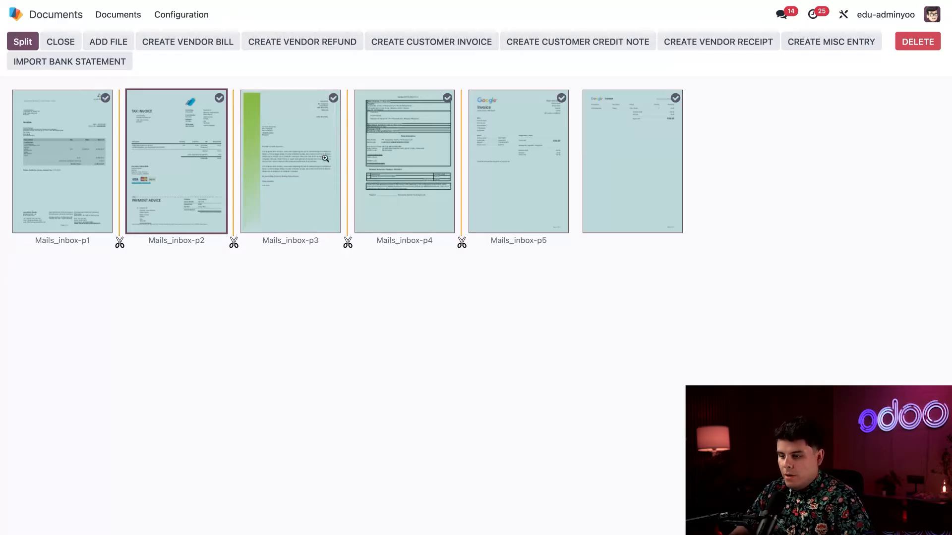
{"action": "left_click", "coordinate": [290, 146]}
{"action": "scroll", "coordinate": [378, 276], "scroll_direction": "down", "scroll_amount": 5}
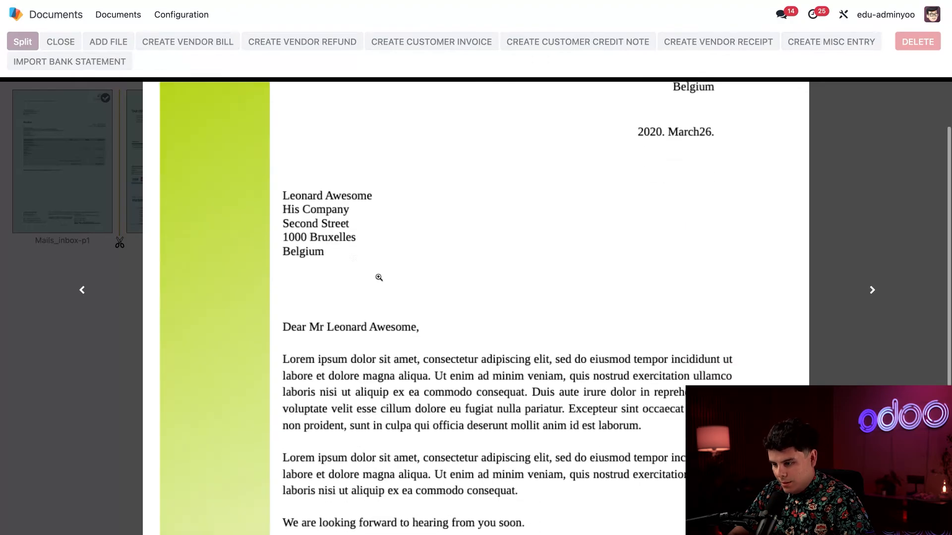
{"action": "left_click", "coordinate": [143, 196]}
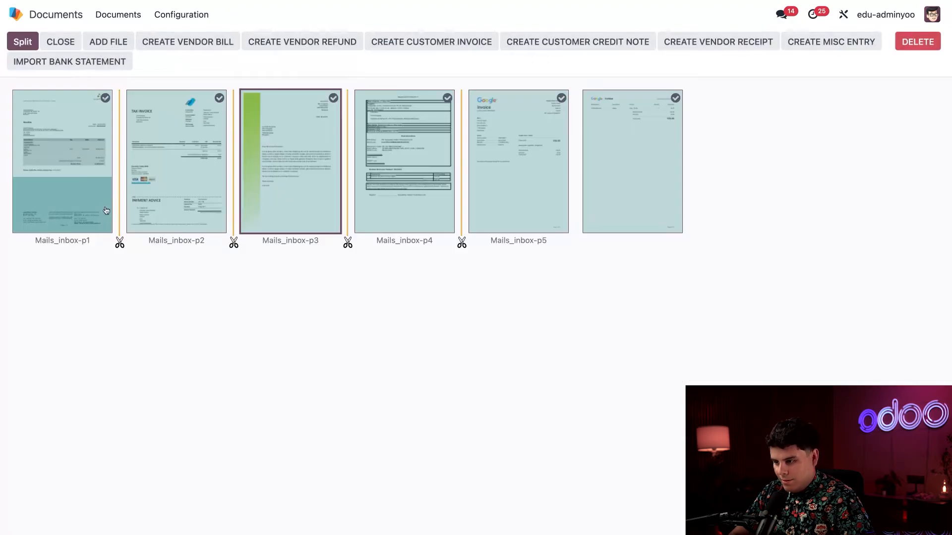
{"action": "left_click", "coordinate": [334, 98]}
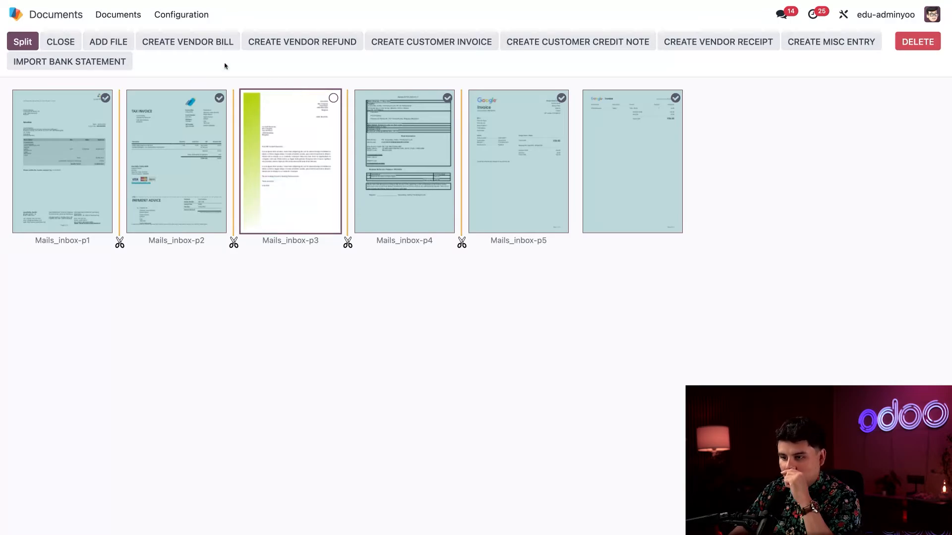
{"action": "left_click", "coordinate": [192, 43]}
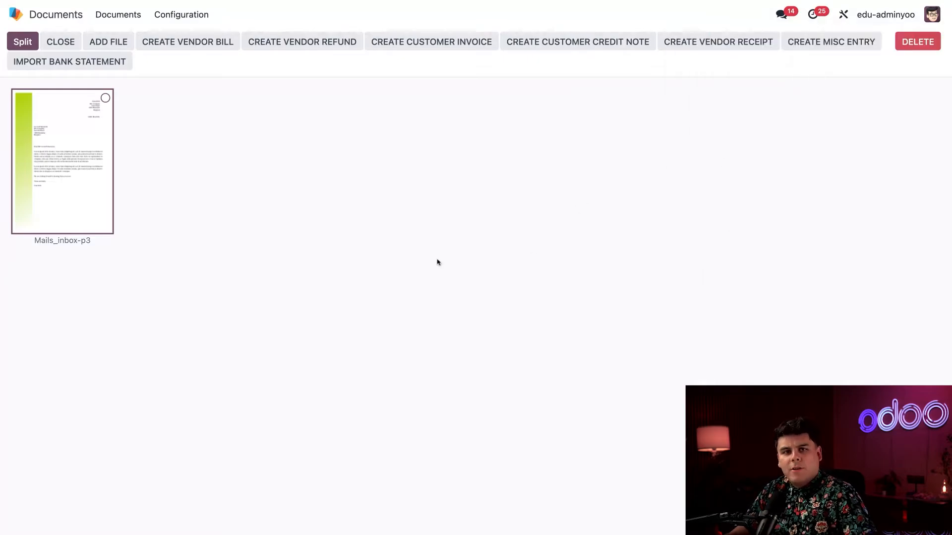
- Split page 3 off as its own document and drag the five new documents out of Finance
{"action": "left_click", "coordinate": [80, 140]}
{"action": "left_click", "coordinate": [83, 142]}
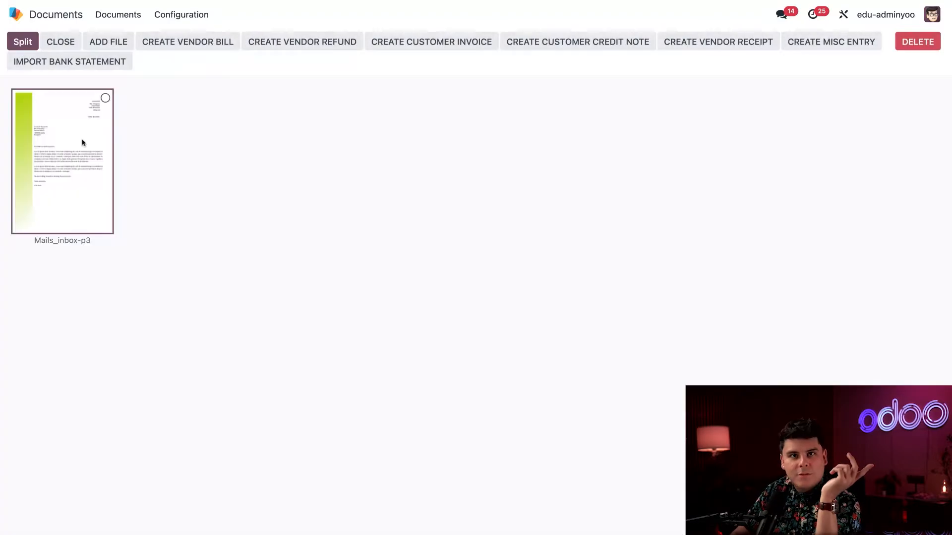
{"action": "left_click", "coordinate": [105, 99]}
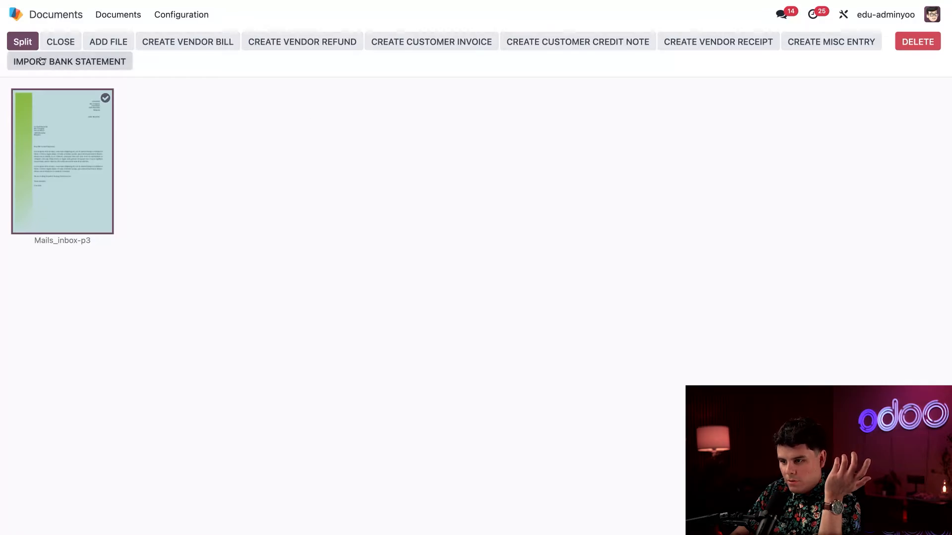
{"action": "left_click", "coordinate": [22, 42]}
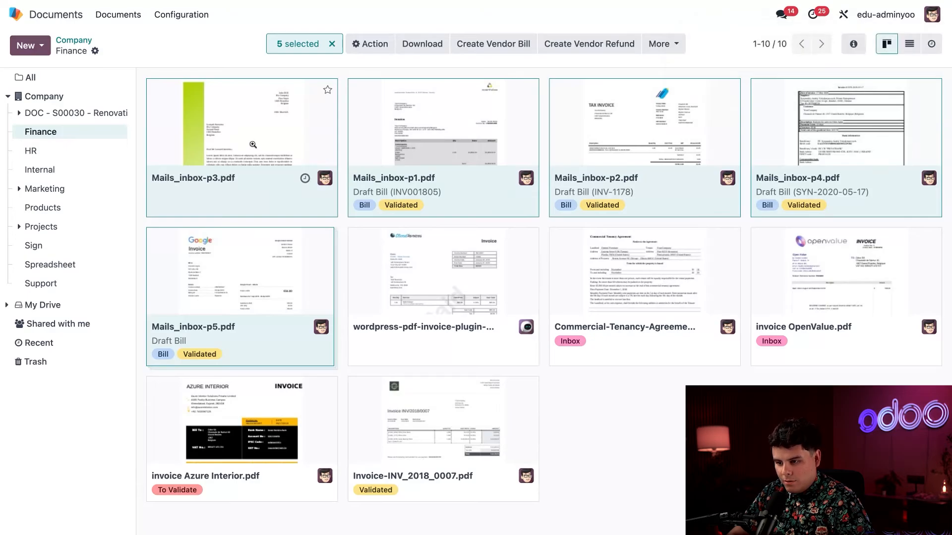
{"action": "left_click_drag", "start_coordinate": [252, 145], "coordinate": [69, 170]}
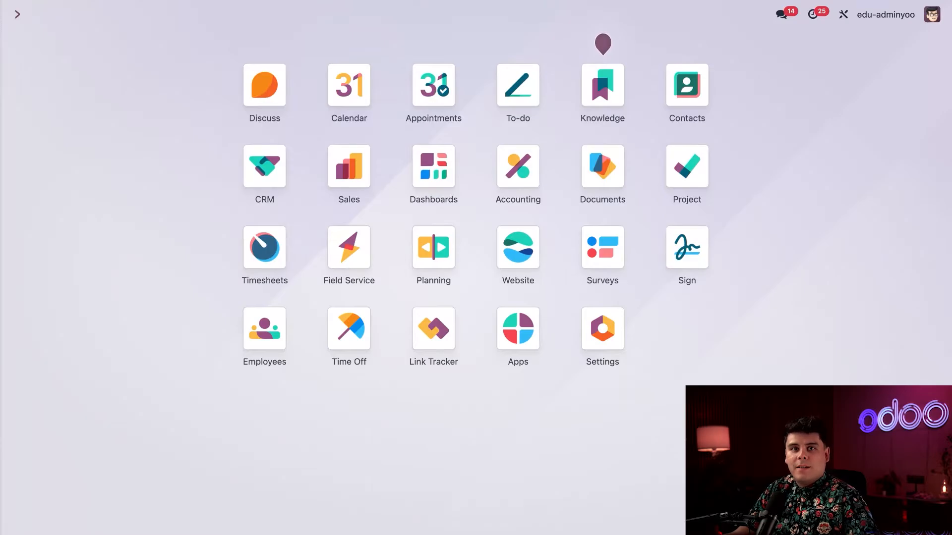
- Open the Accounting app from the Odoo home screen
{"action": "left_click", "coordinate": [529, 170]}
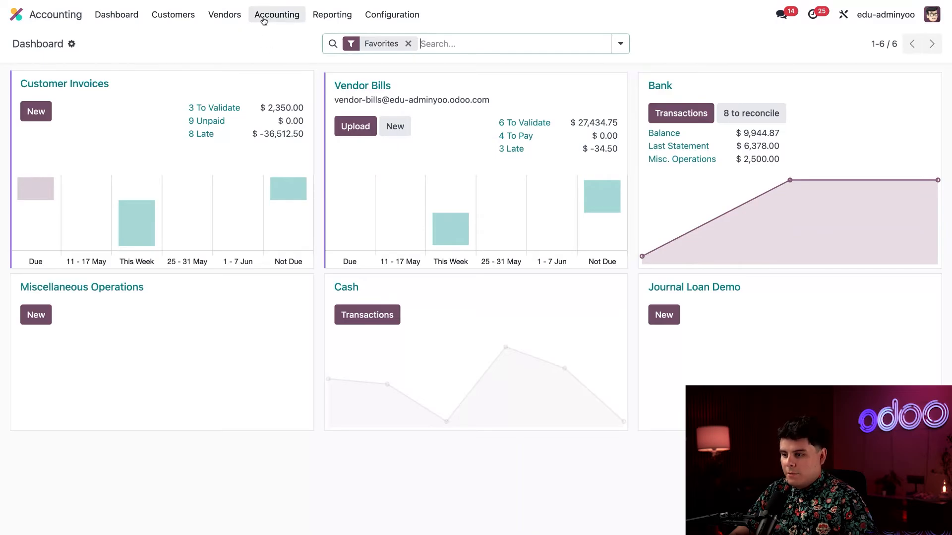
{"action": "left_click", "coordinate": [224, 14]}
{"action": "left_click", "coordinate": [223, 39]}
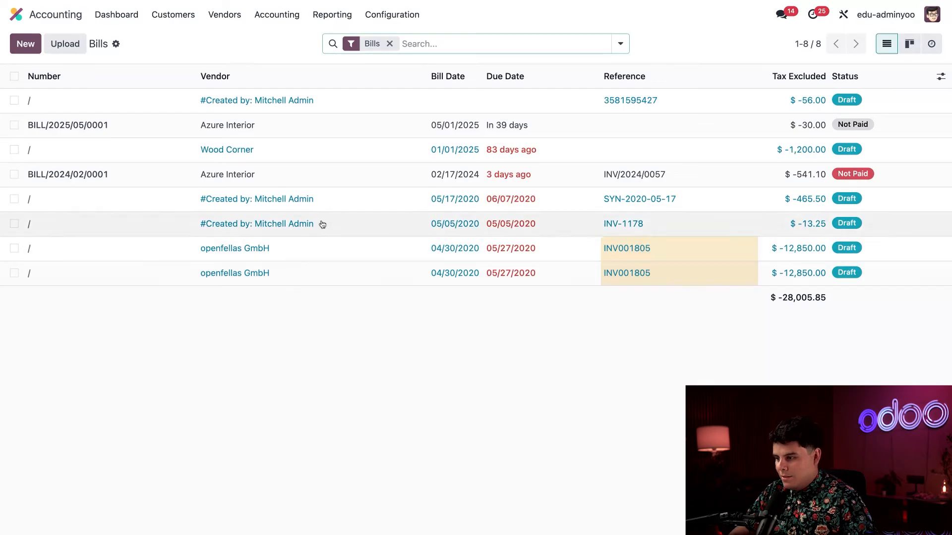
{"action": "left_click", "coordinate": [284, 110]}
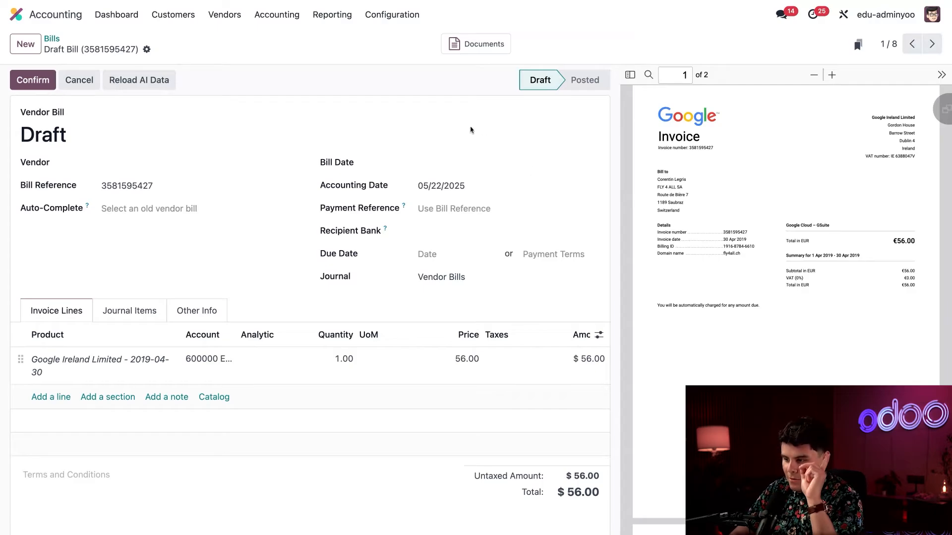
- Reload the AI-extracted data on the draft vendor bill
{"action": "left_click", "coordinate": [140, 82]}
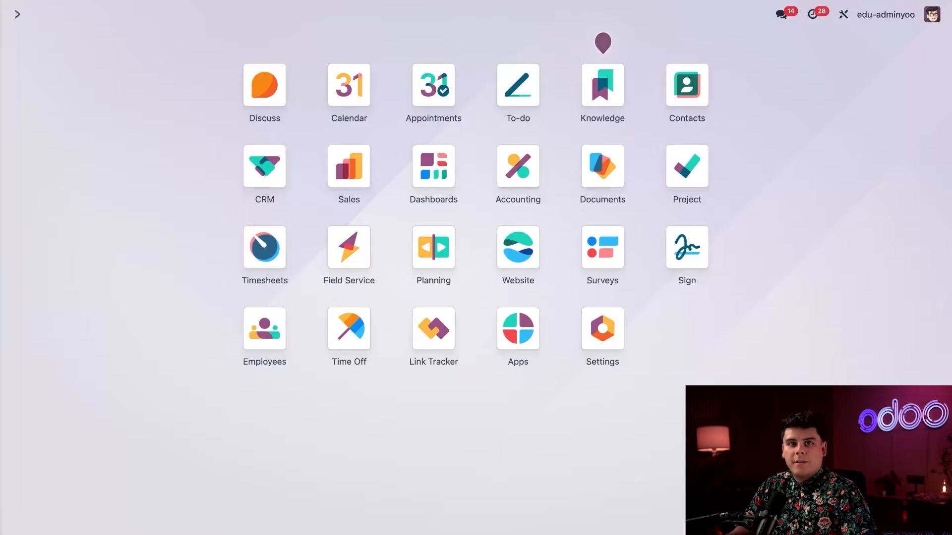
- Open Employment Contract.pdf from the Internal folder as a Sign template and begin adding a Name field
{"action": "left_click", "coordinate": [587, 181]}
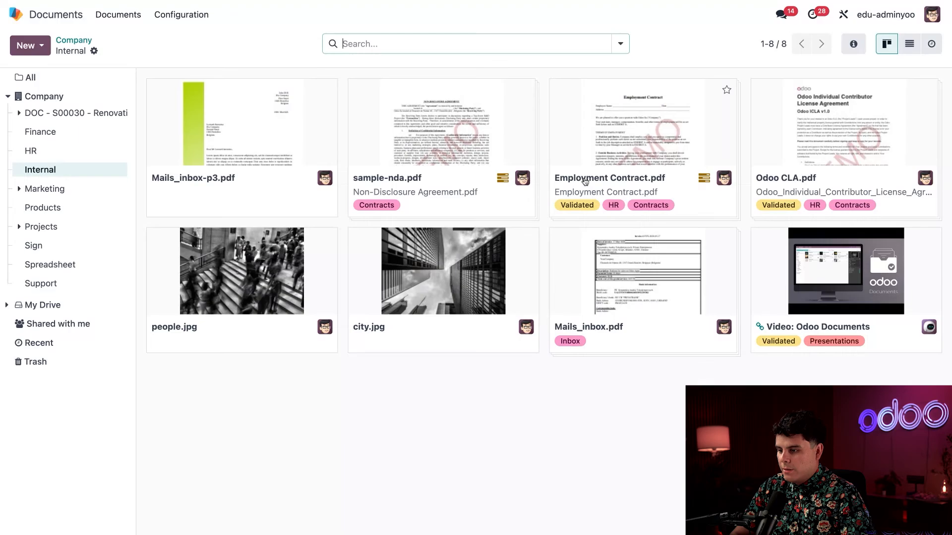
{"action": "left_click", "coordinate": [46, 152]}
{"action": "left_click", "coordinate": [48, 168]}
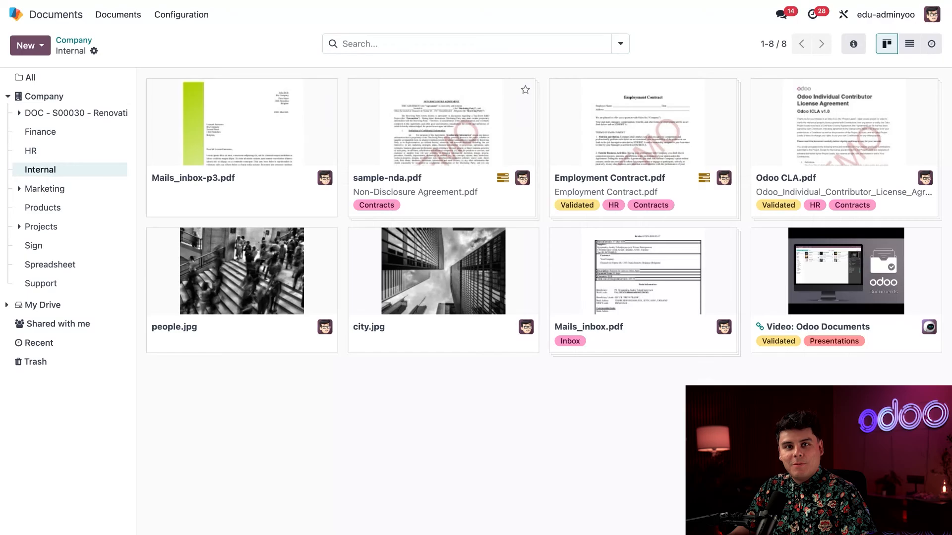
{"action": "left_click", "coordinate": [638, 139]}
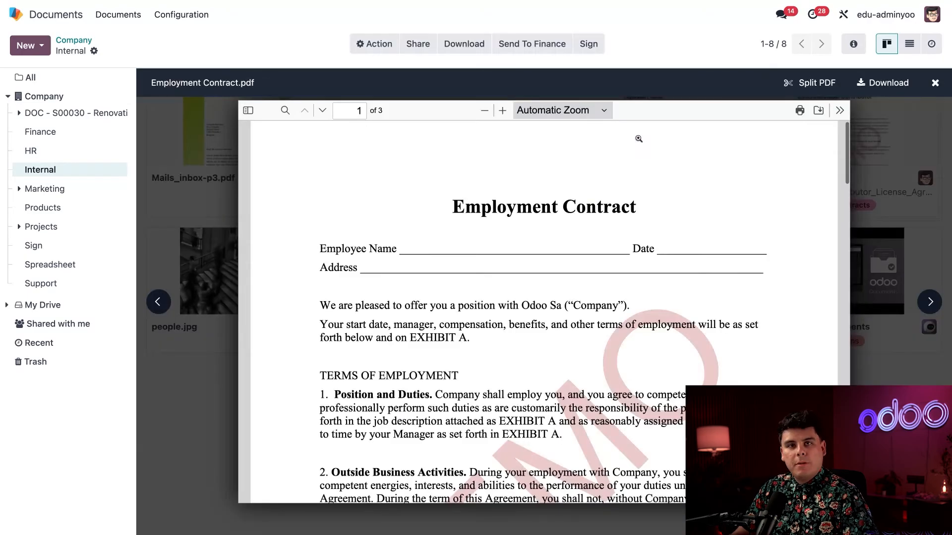
{"action": "left_click", "coordinate": [588, 44]}
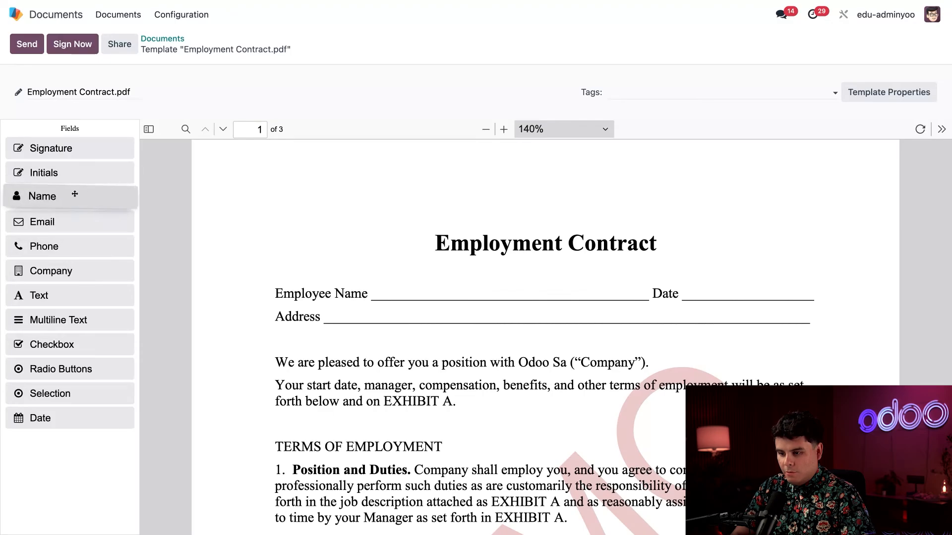
{"action": "left_click_drag", "start_coordinate": [74, 194], "coordinate": [421, 311]}
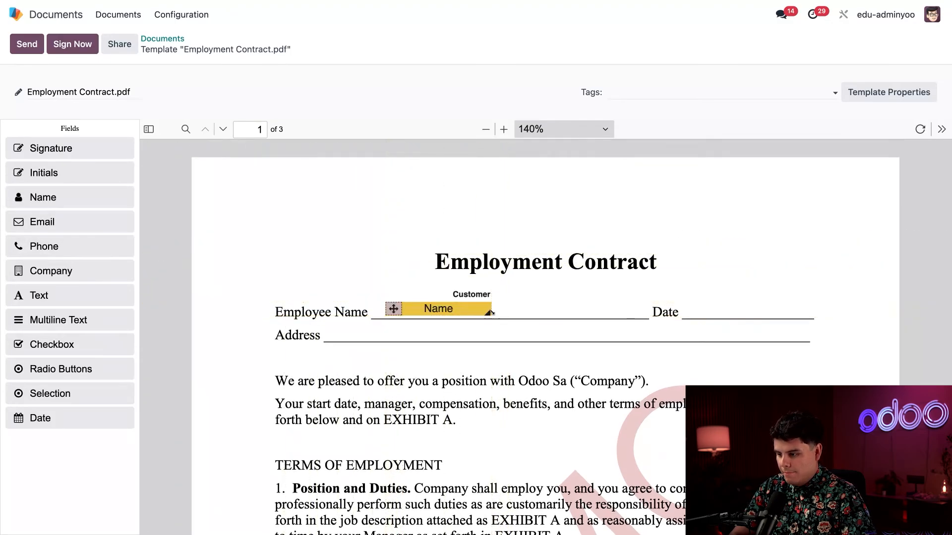
- Place Name, Date and Text fields on the Employee Name, Date and Address lines, plus a Date by the signature
{"action": "left_click_drag", "start_coordinate": [490, 320], "coordinate": [601, 321]}
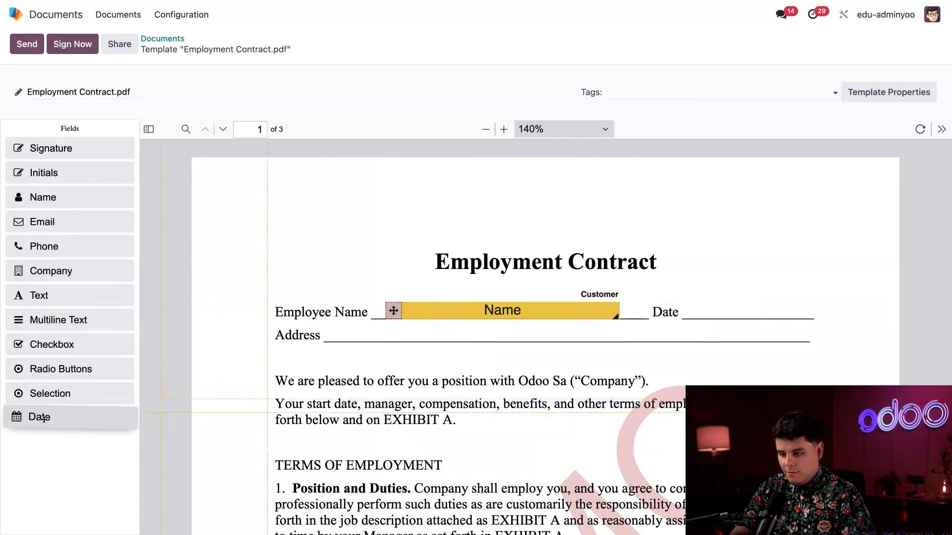
{"action": "left_click_drag", "start_coordinate": [44, 418], "coordinate": [725, 321]}
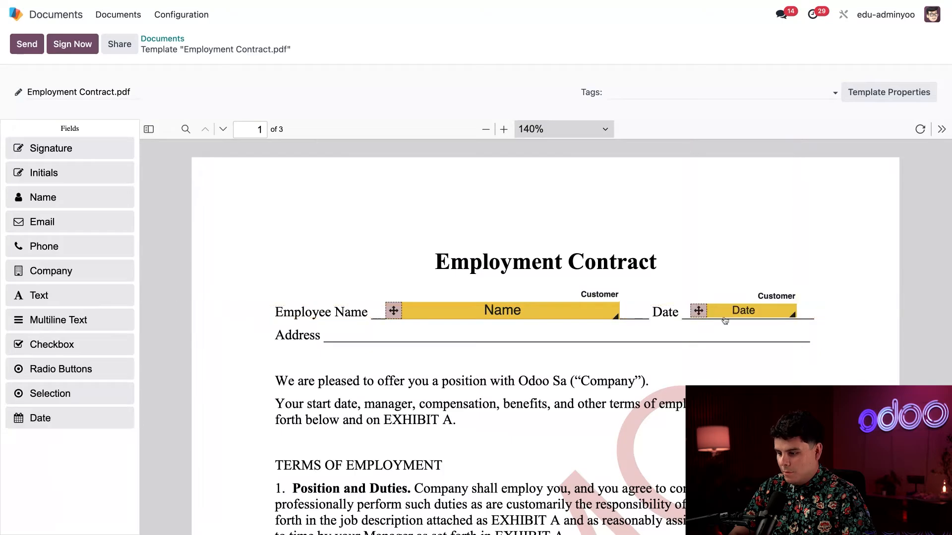
{"action": "left_click_drag", "start_coordinate": [70, 273], "coordinate": [84, 270]}
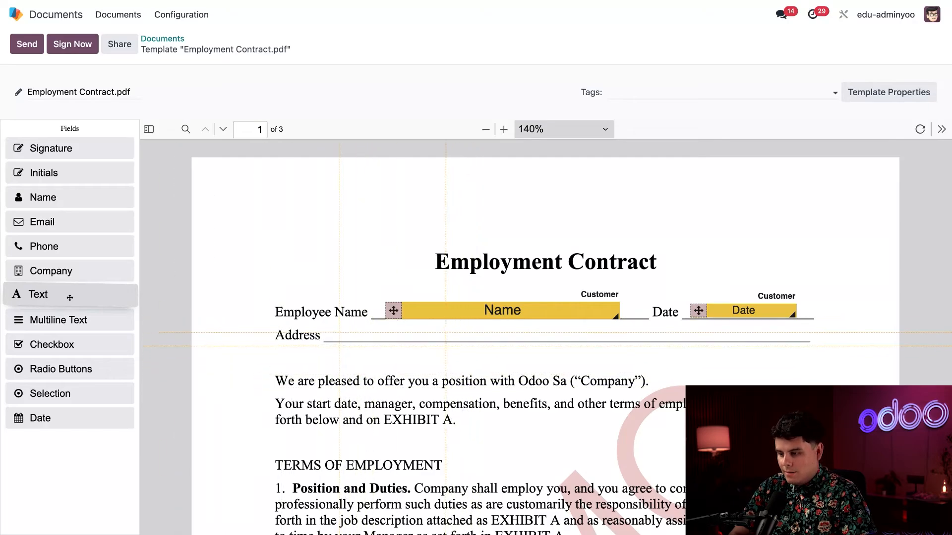
{"action": "left_click_drag", "start_coordinate": [71, 297], "coordinate": [778, 346]}
{"action": "scroll", "coordinate": [573, 429], "scroll_direction": "down", "scroll_amount": 10}
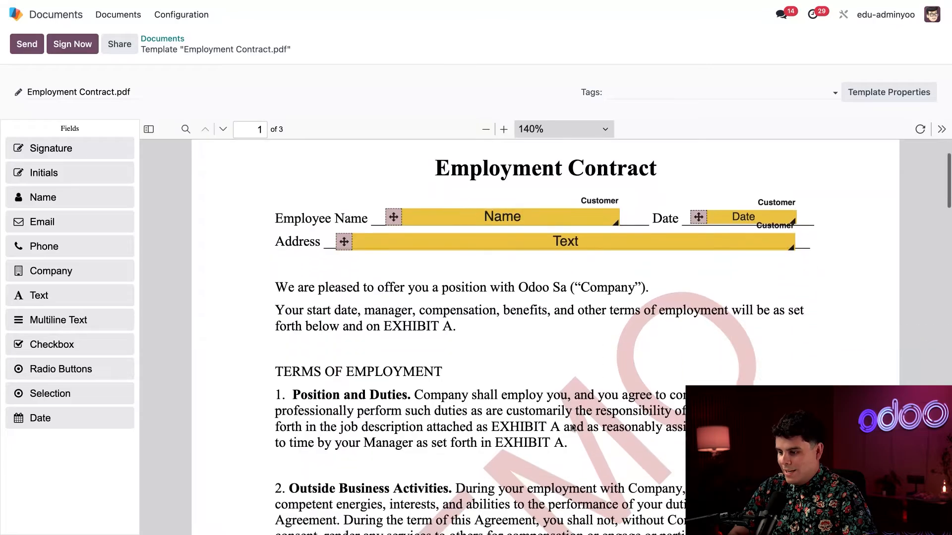
{"action": "scroll", "coordinate": [573, 428], "scroll_direction": "down", "scroll_amount": 15}
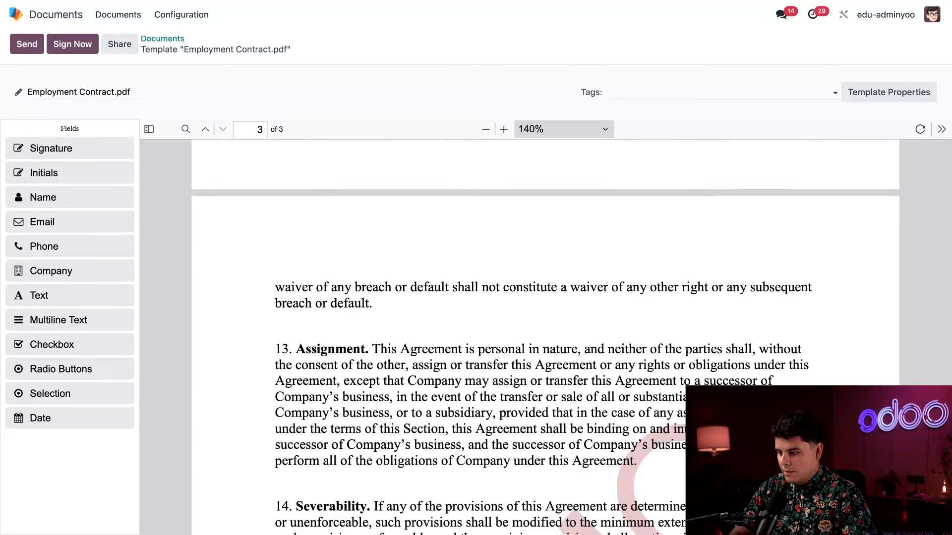
{"action": "scroll", "coordinate": [546, 337], "scroll_direction": "up", "scroll_amount": 1}
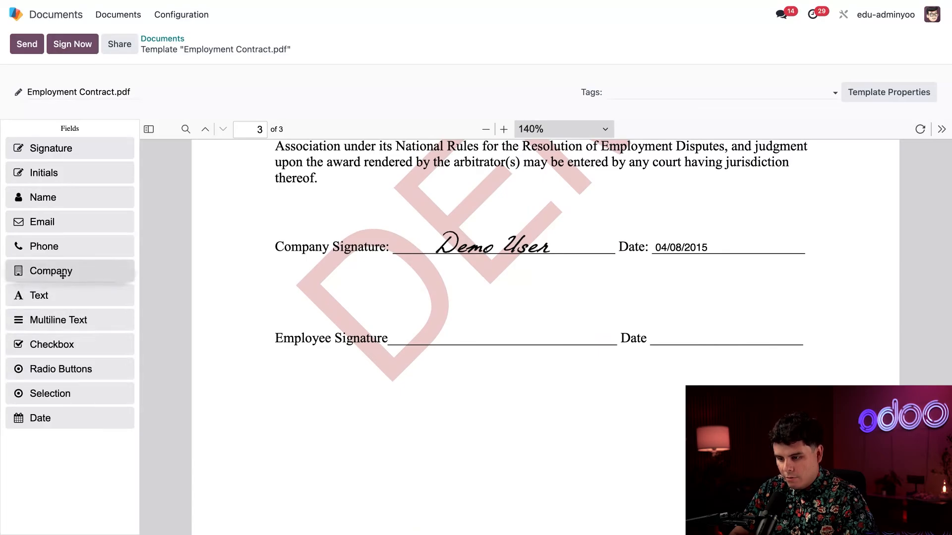
{"action": "left_click_drag", "start_coordinate": [43, 423], "coordinate": [701, 347]}
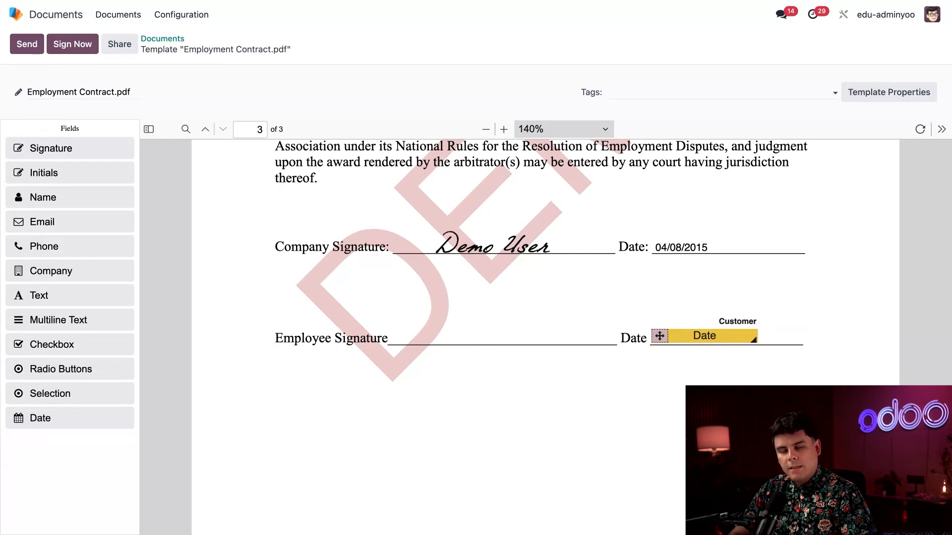
- Place a widened Customer signature field along the Employee Signature line
{"action": "left_click_drag", "start_coordinate": [40, 147], "coordinate": [427, 358]}
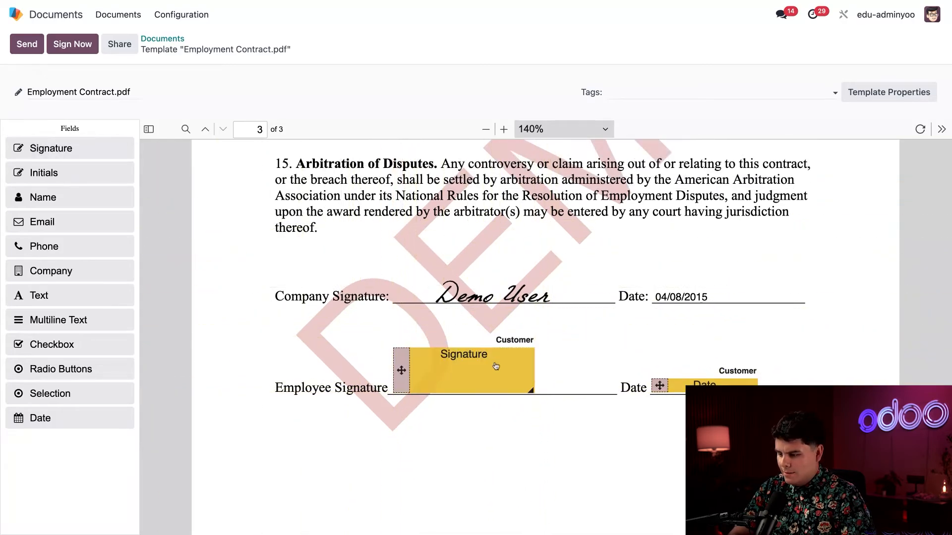
{"action": "left_click_drag", "start_coordinate": [529, 390], "coordinate": [597, 394]}
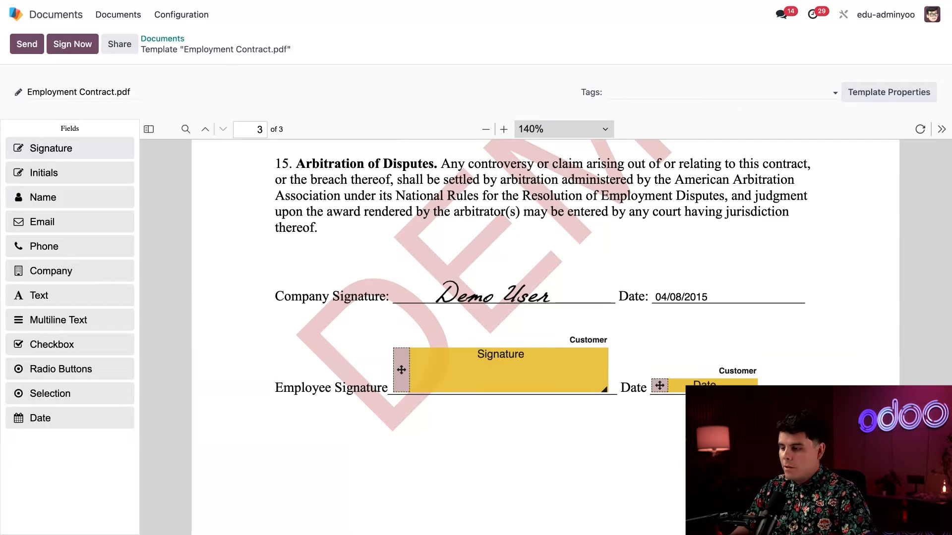
{"action": "scroll", "coordinate": [545, 337], "scroll_direction": "down", "scroll_amount": 3}
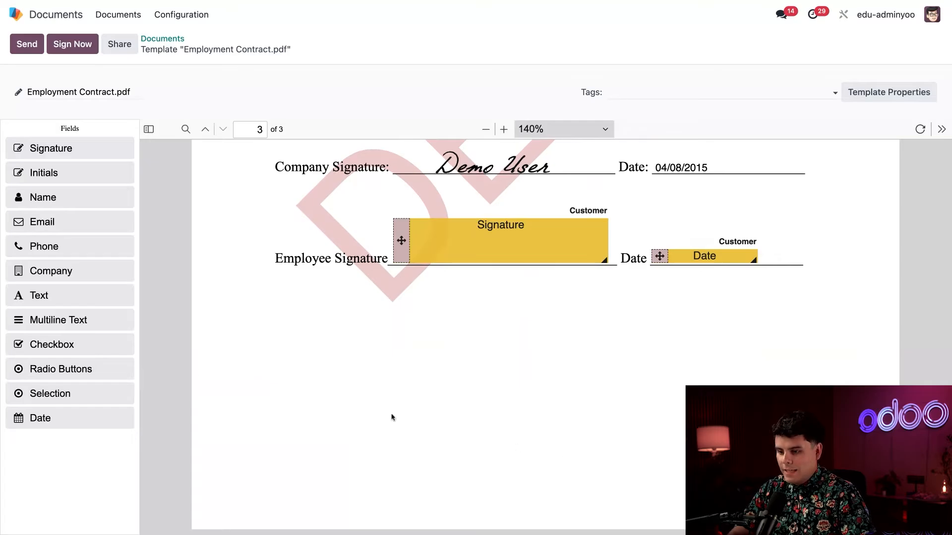
- Add a Customer Initials field to all pages and start a new signature request
{"action": "left_click_drag", "start_coordinate": [39, 173], "coordinate": [840, 496]}
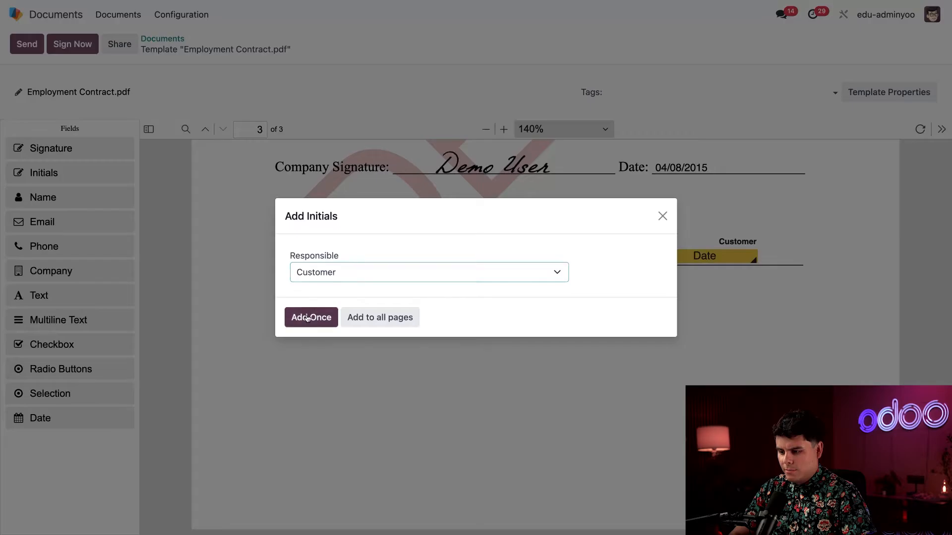
{"action": "left_click", "coordinate": [369, 320]}
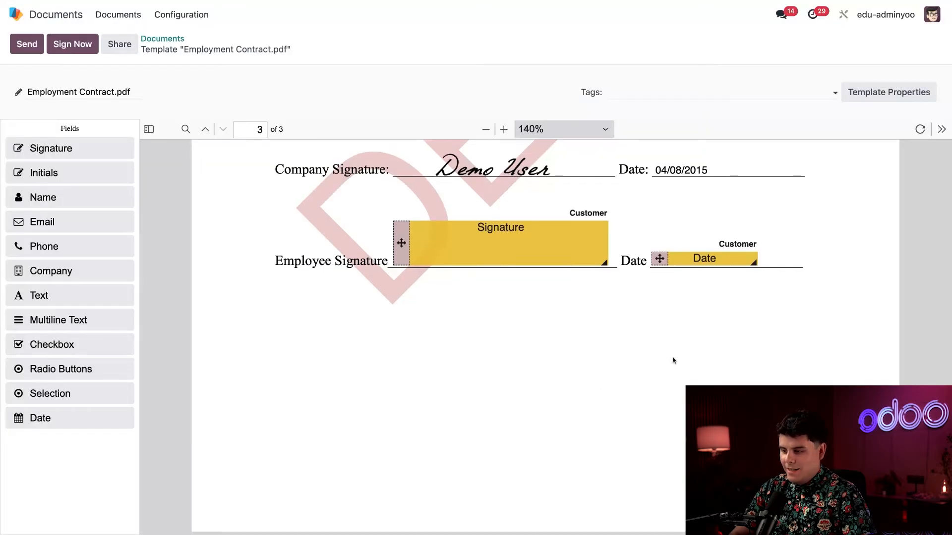
{"action": "scroll", "coordinate": [674, 360], "scroll_direction": "up", "scroll_amount": 15}
{"action": "scroll", "coordinate": [545, 337], "scroll_direction": "up", "scroll_amount": 10}
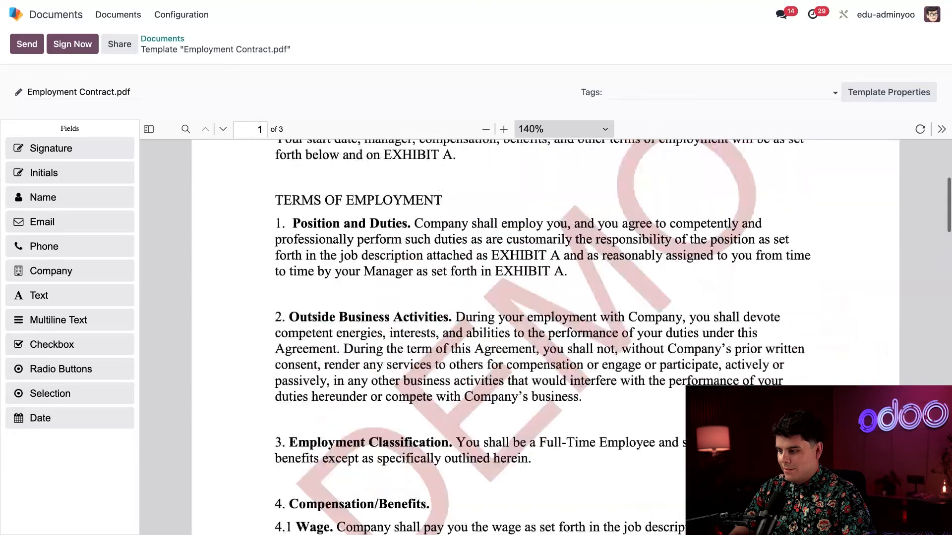
{"action": "scroll", "coordinate": [545, 337], "scroll_direction": "down", "scroll_amount": 20}
{"action": "scroll", "coordinate": [545, 337], "scroll_direction": "down", "scroll_amount": 4}
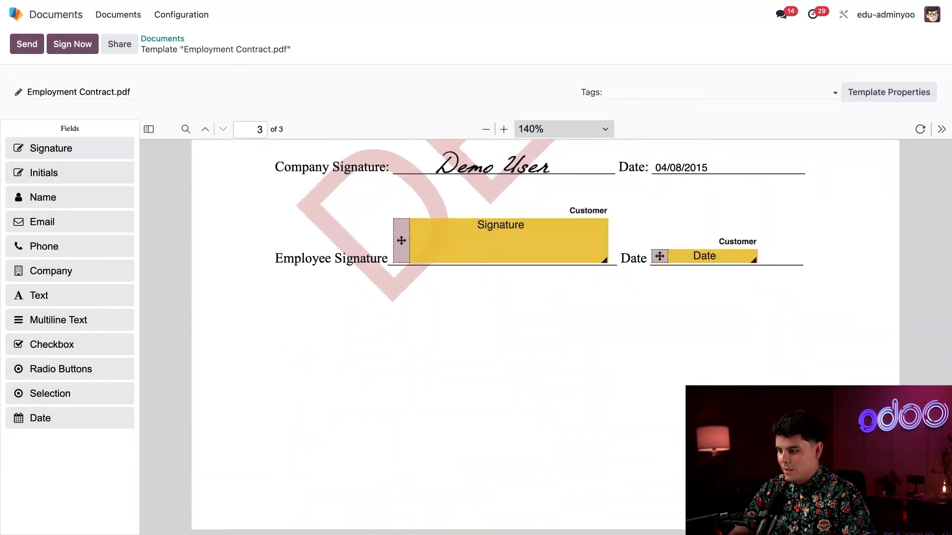
{"action": "scroll", "coordinate": [545, 337], "scroll_direction": "up", "scroll_amount": 15}
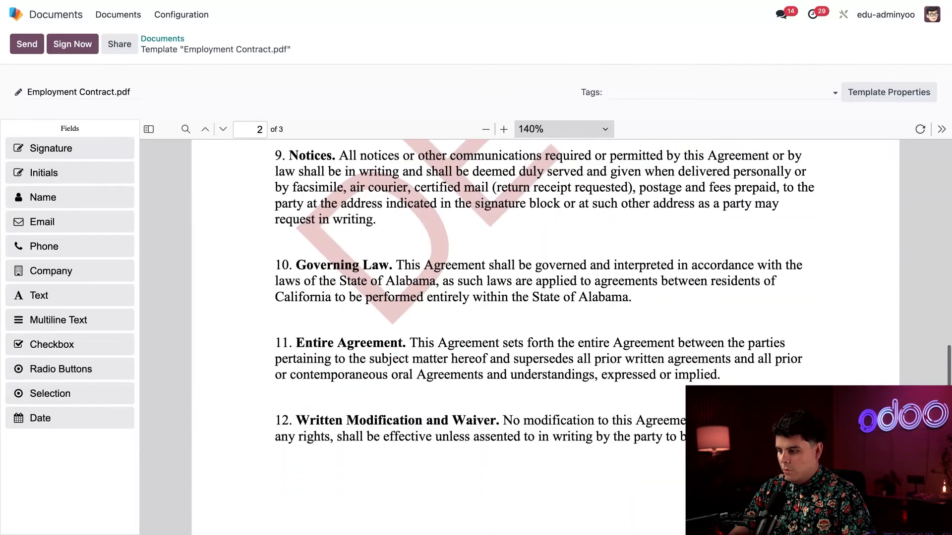
{"action": "scroll", "coordinate": [545, 337], "scroll_direction": "down", "scroll_amount": 3}
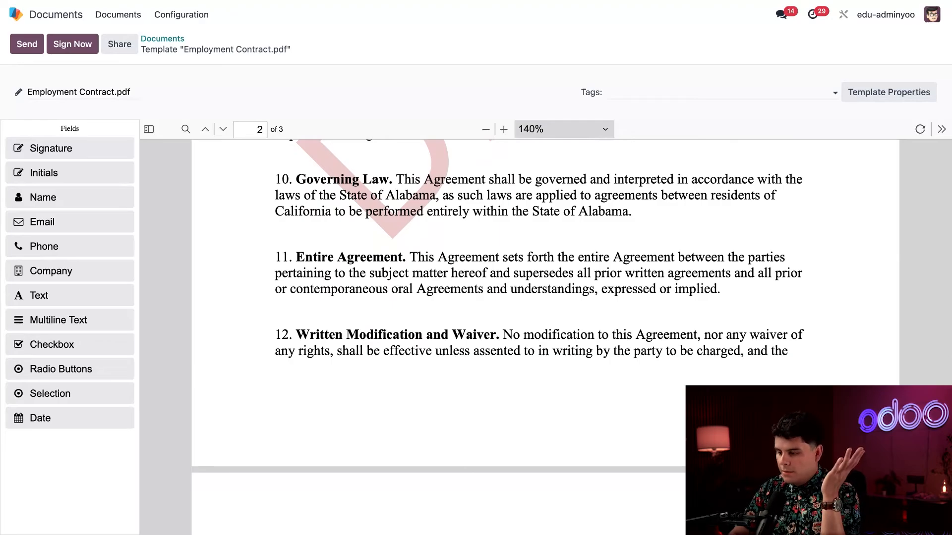
{"action": "scroll", "coordinate": [609, 387], "scroll_direction": "down", "scroll_amount": 15}
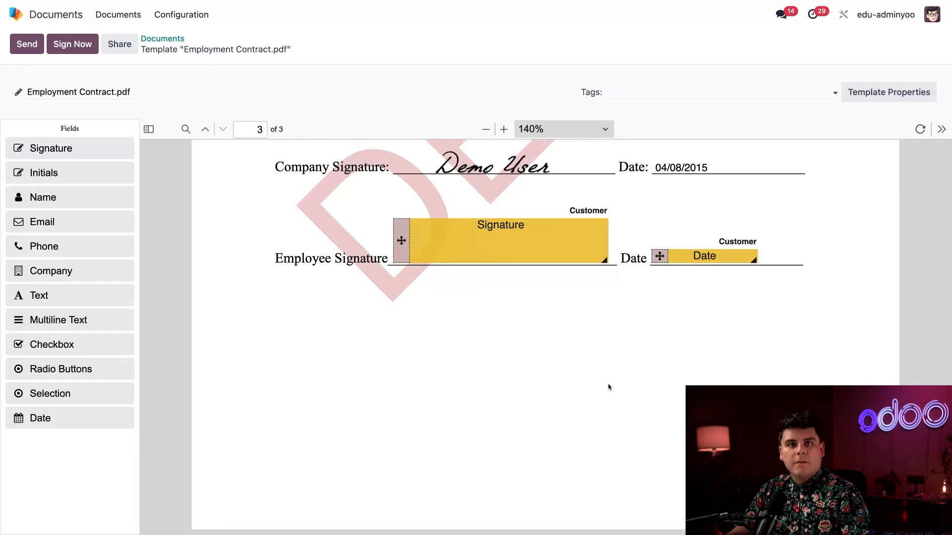
{"action": "scroll", "coordinate": [228, 203], "scroll_direction": "up", "scroll_amount": 4}
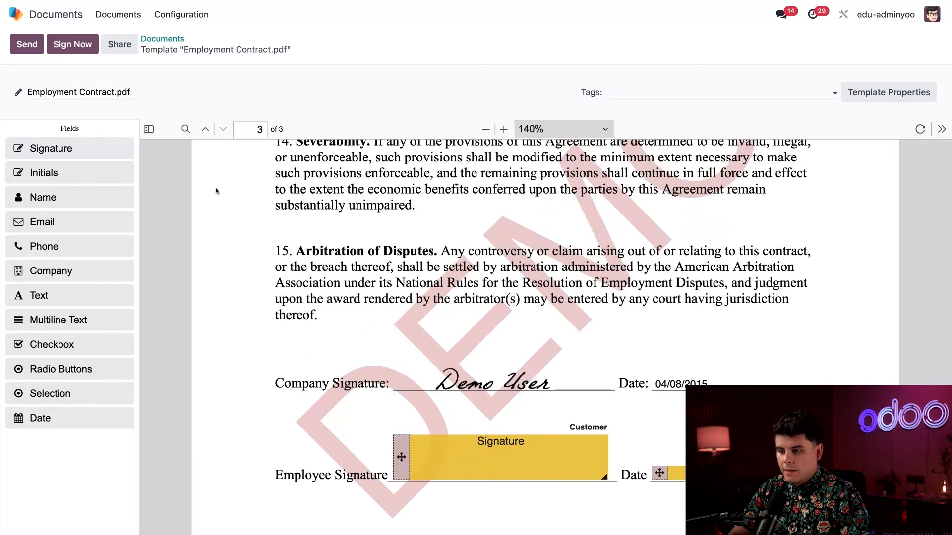
{"action": "left_click", "coordinate": [27, 45]}
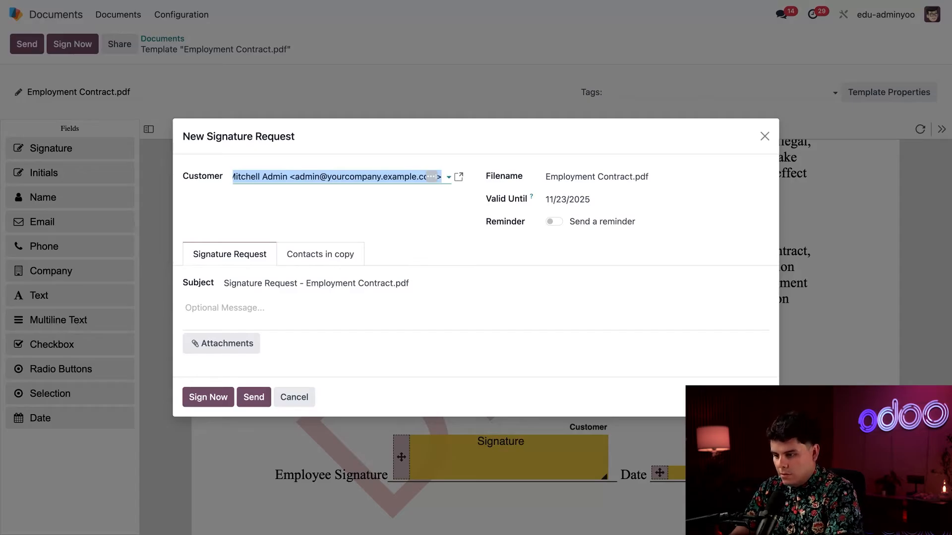
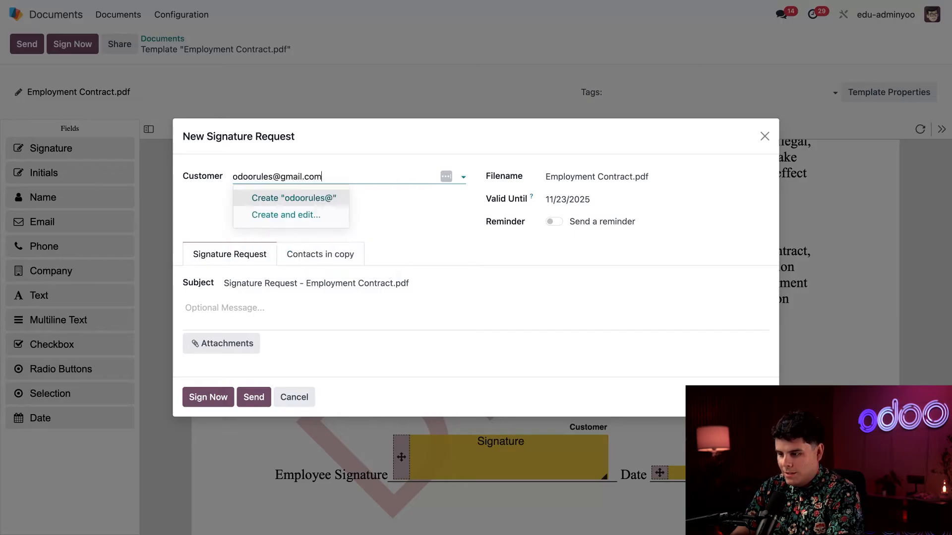
- Send the contract to a new customer contact created from the customer's e-mail address
{"action": "left_click", "coordinate": [245, 204]}
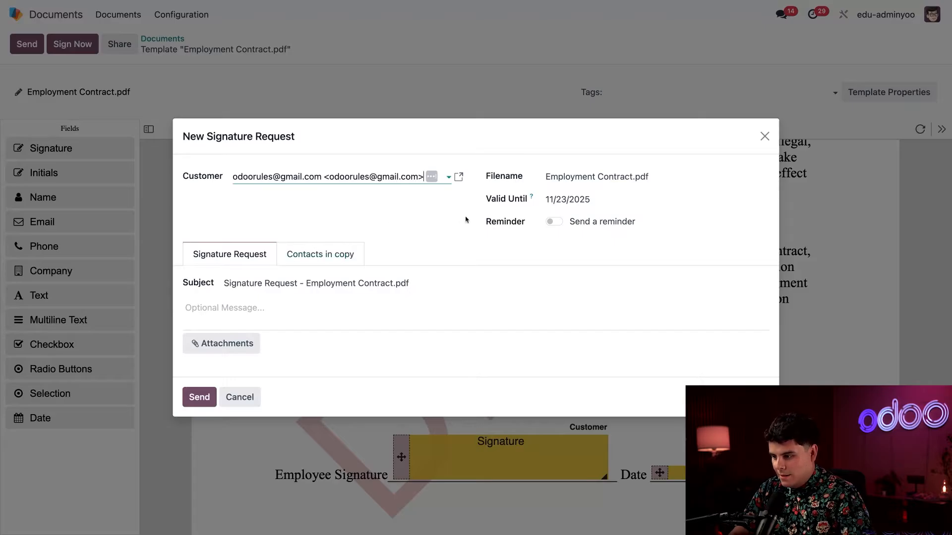
{"action": "left_click", "coordinate": [200, 398]}
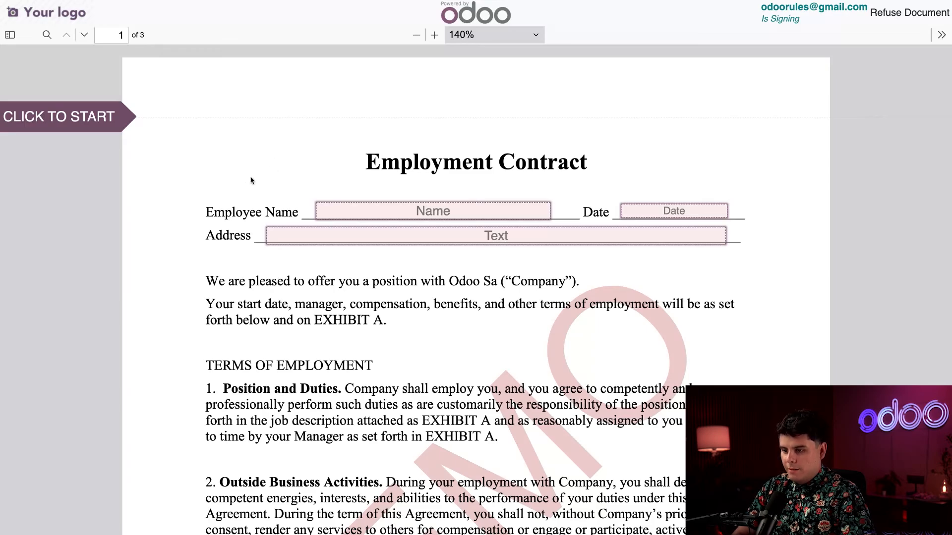
- As signer, auto-fill the name, set today's date, enter the street address, then begin the page 2 initials
{"action": "left_click", "coordinate": [83, 116]}
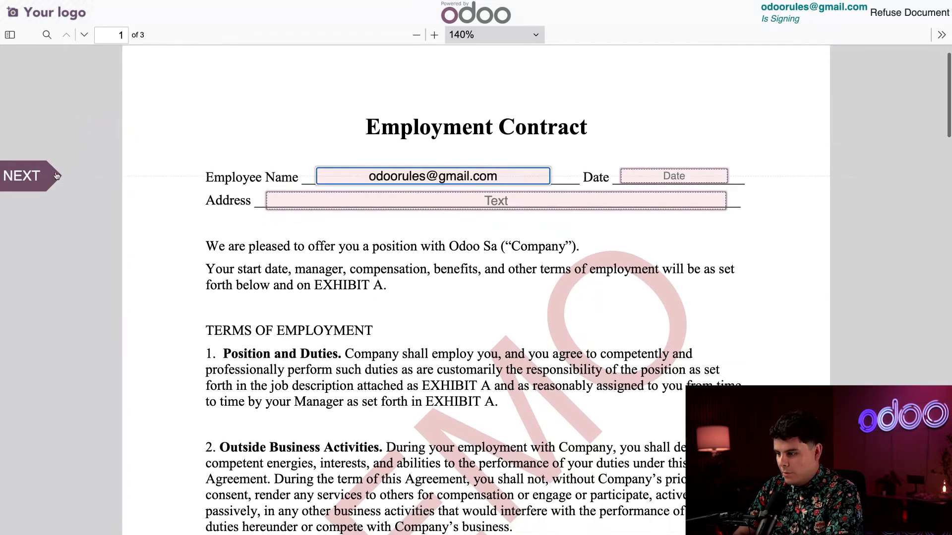
{"action": "left_click", "coordinate": [28, 182]}
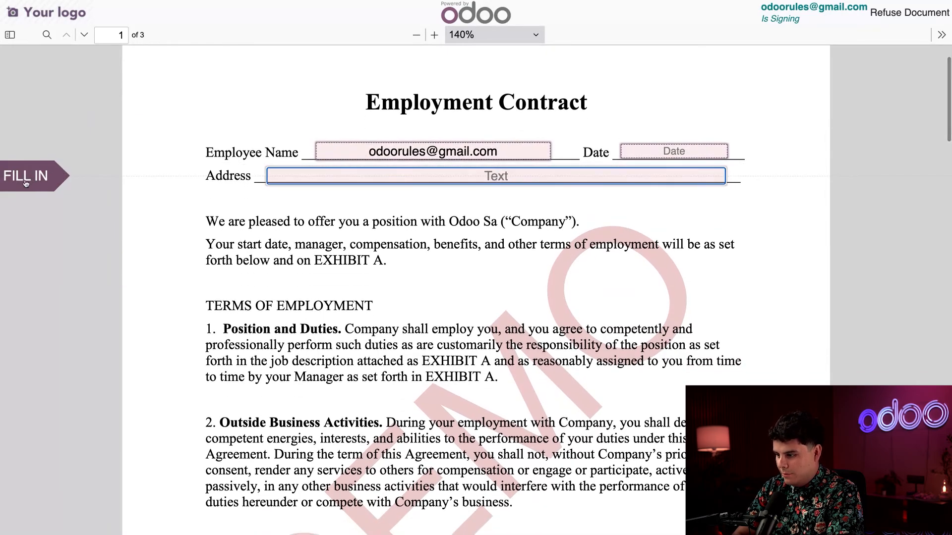
{"action": "left_click", "coordinate": [670, 152]}
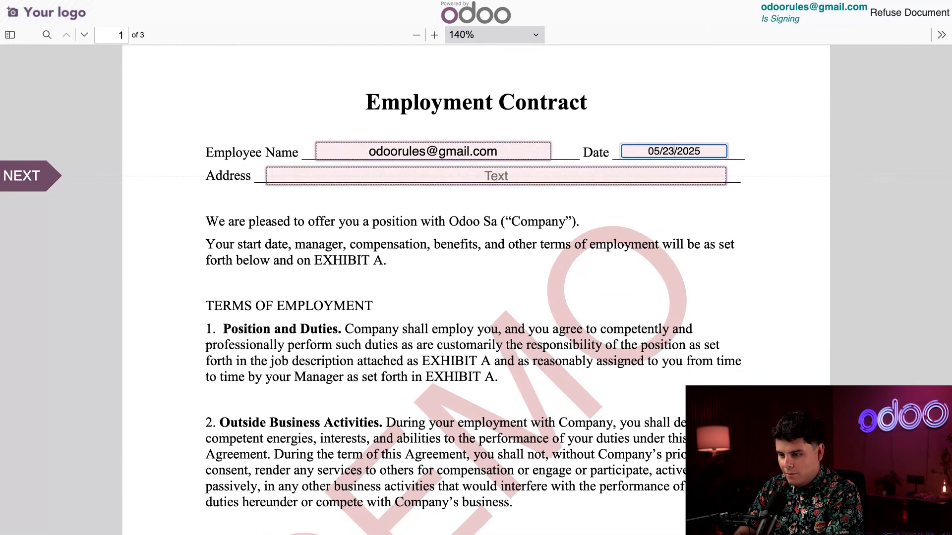
{"action": "key", "text": "Tab"}
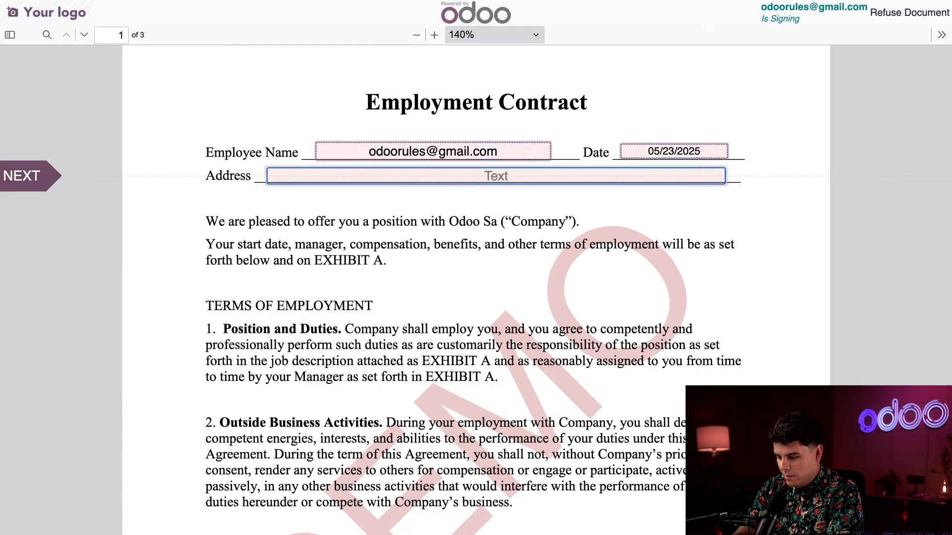
{"action": "type", "text": "1234 M"}
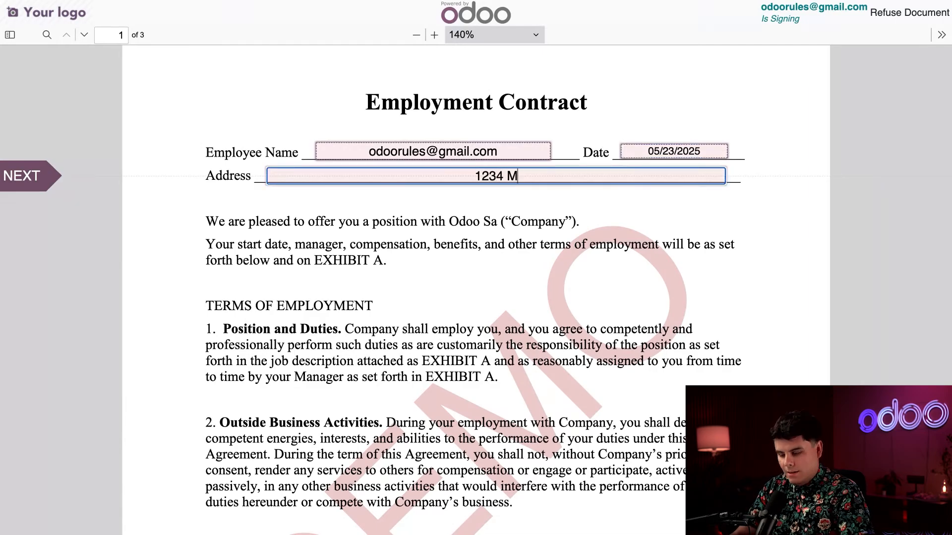
{"action": "type", "text": "ain st, "}
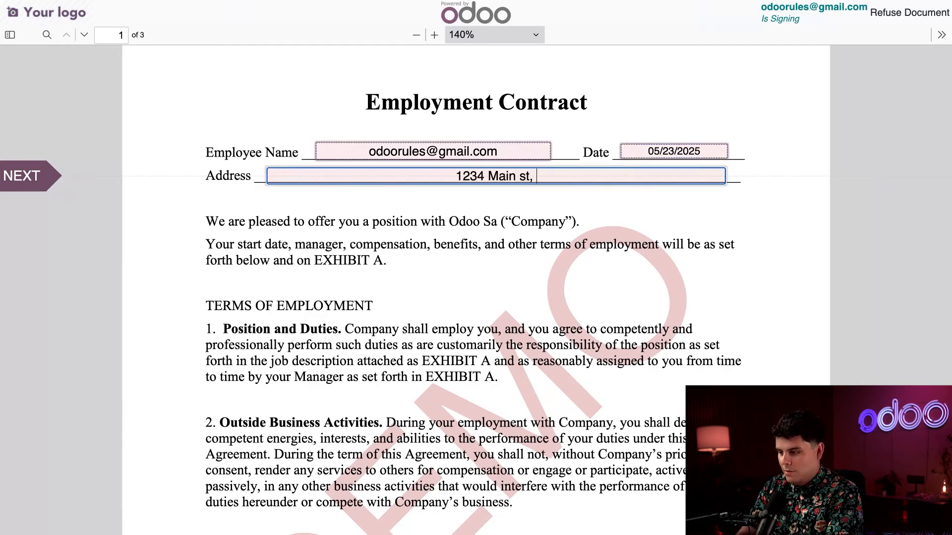
{"action": "type", "text": "Buffalo N"}
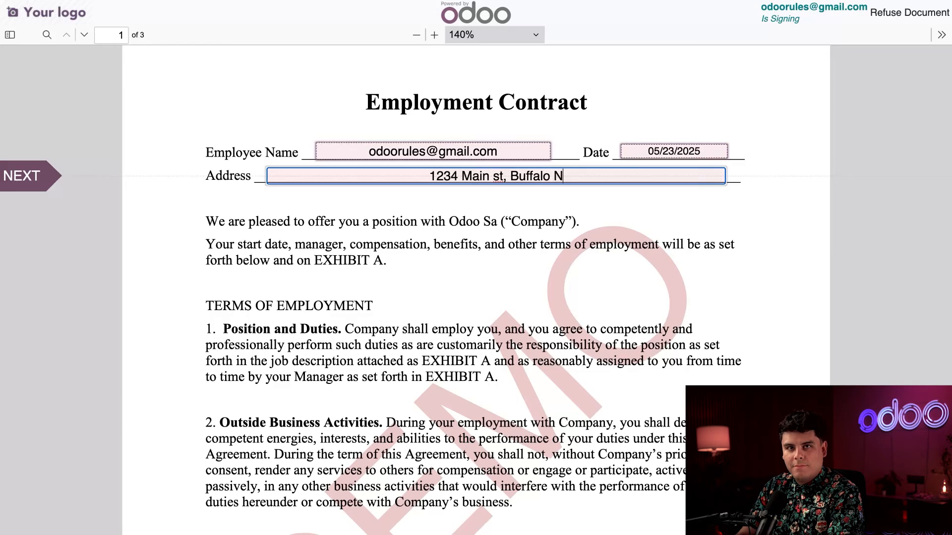
{"action": "type", "text": "Y 12345"}
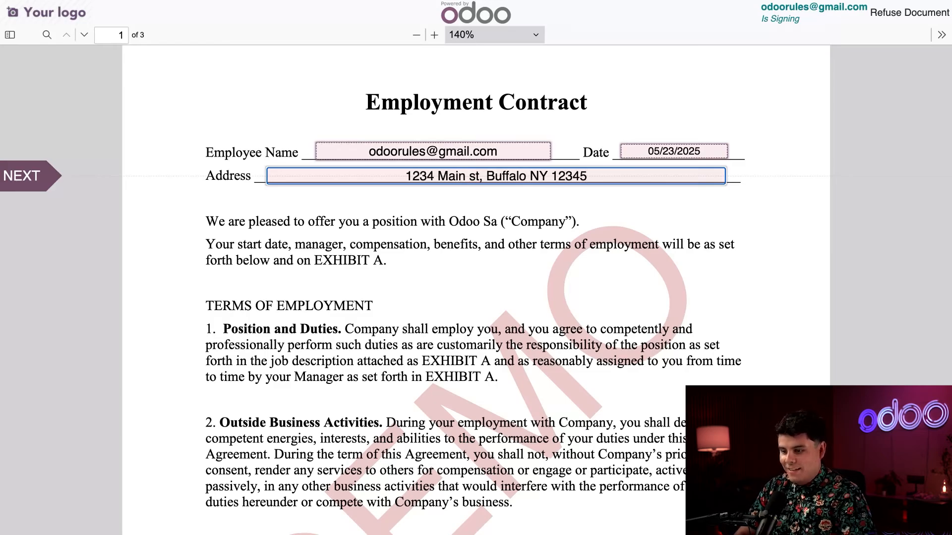
{"action": "left_click", "coordinate": [39, 179]}
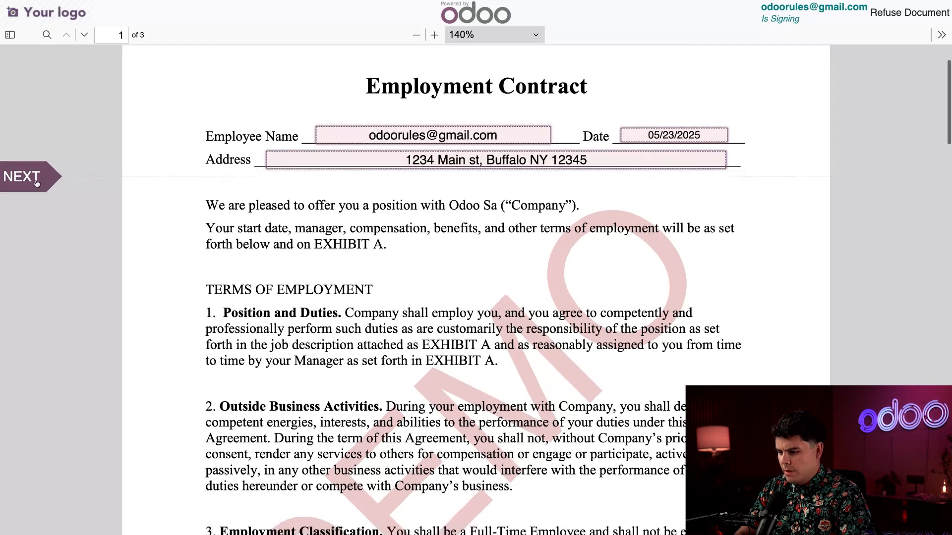
{"action": "left_click", "coordinate": [754, 186]}
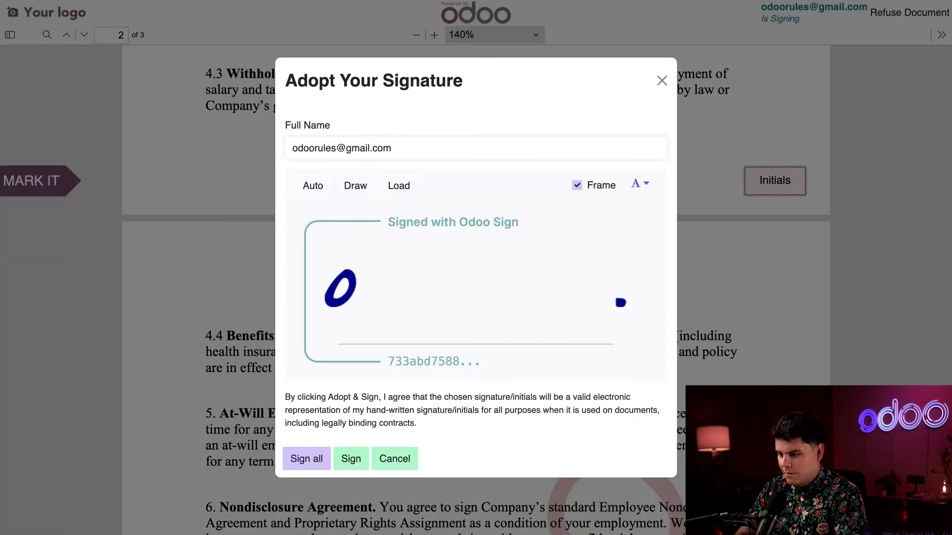
{"action": "triple_click", "coordinate": [403, 147]}
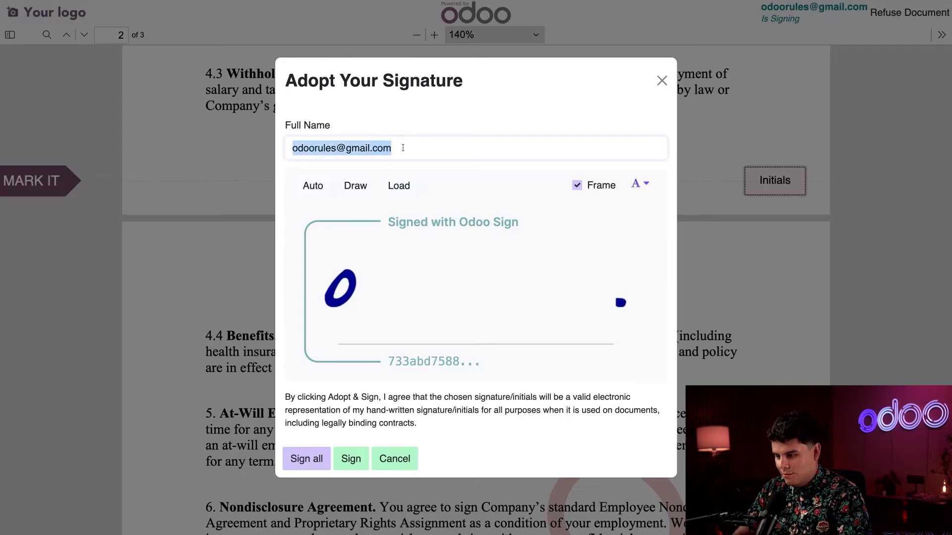
- Shorten the name to the signer's initials, draw them by hand, and apply them to all Initials fields
{"action": "type", "text": "JR"}
{"action": "left_click", "coordinate": [435, 170]}
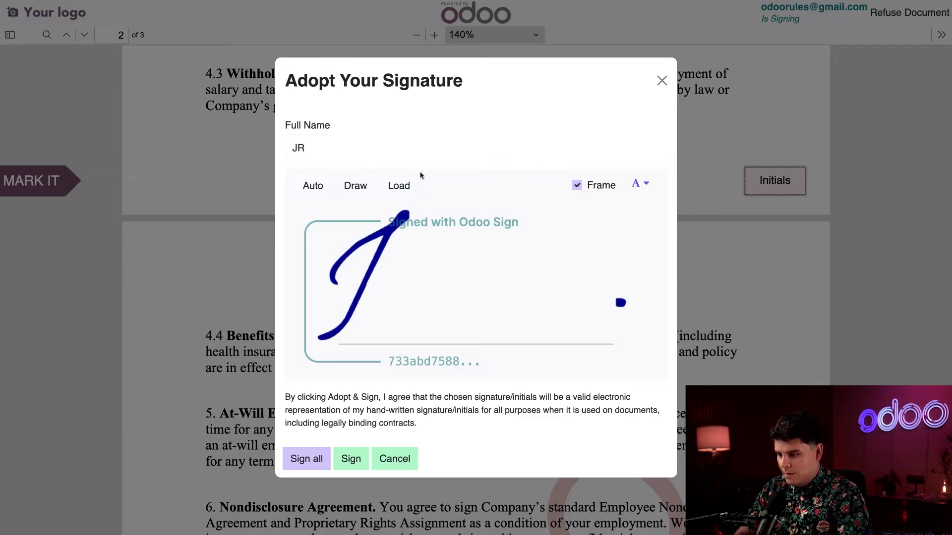
{"action": "left_click", "coordinate": [358, 187]}
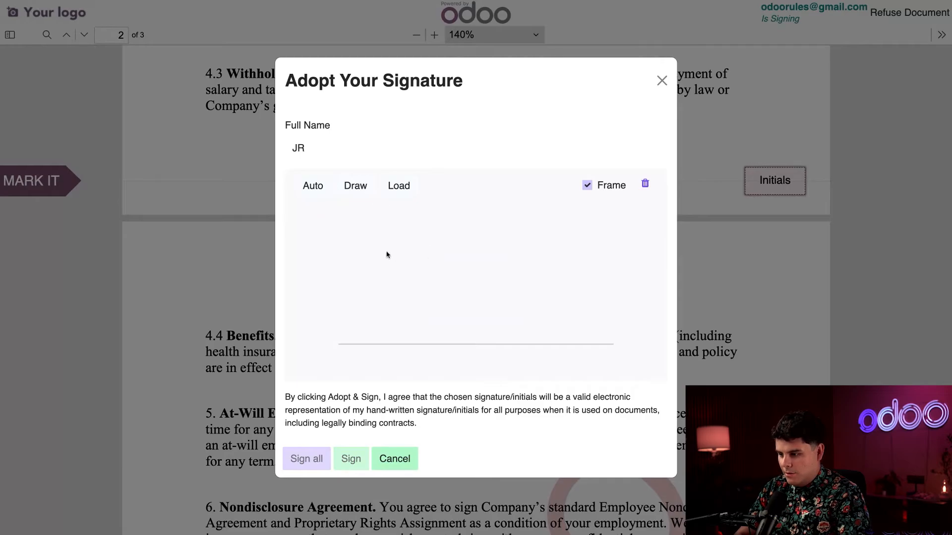
{"action": "mouse_move", "coordinate": [382, 245]}
{"action": "left_mouse_down"}
{"action": "mouse_move", "coordinate": [407, 227]}
{"action": "mouse_move", "coordinate": [425, 233]}
{"action": "mouse_move", "coordinate": [410, 329]}
{"action": "mouse_move", "coordinate": [365, 341]}
{"action": "left_mouse_up"}
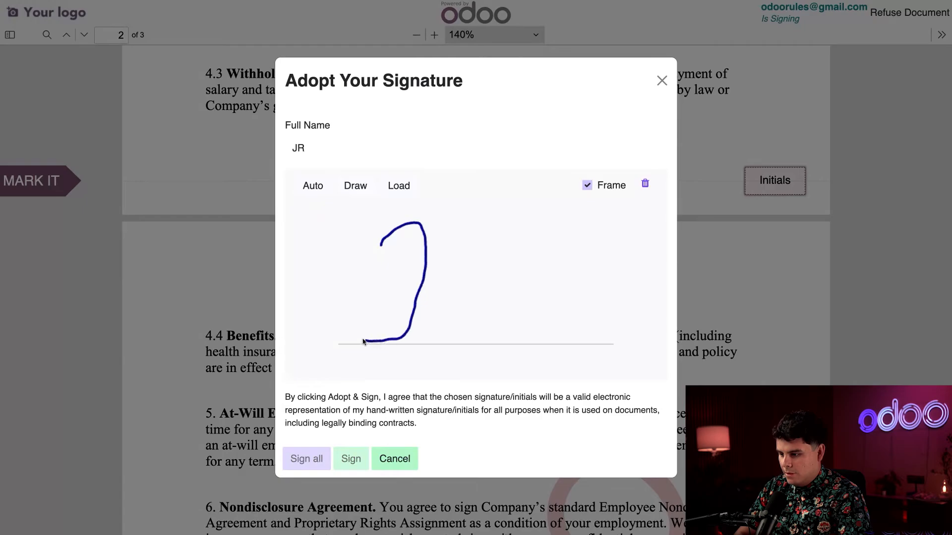
{"action": "mouse_move", "coordinate": [446, 242]}
{"action": "left_mouse_down"}
{"action": "mouse_move", "coordinate": [477, 294]}
{"action": "mouse_move", "coordinate": [498, 226]}
{"action": "mouse_move", "coordinate": [503, 325]}
{"action": "left_mouse_up"}
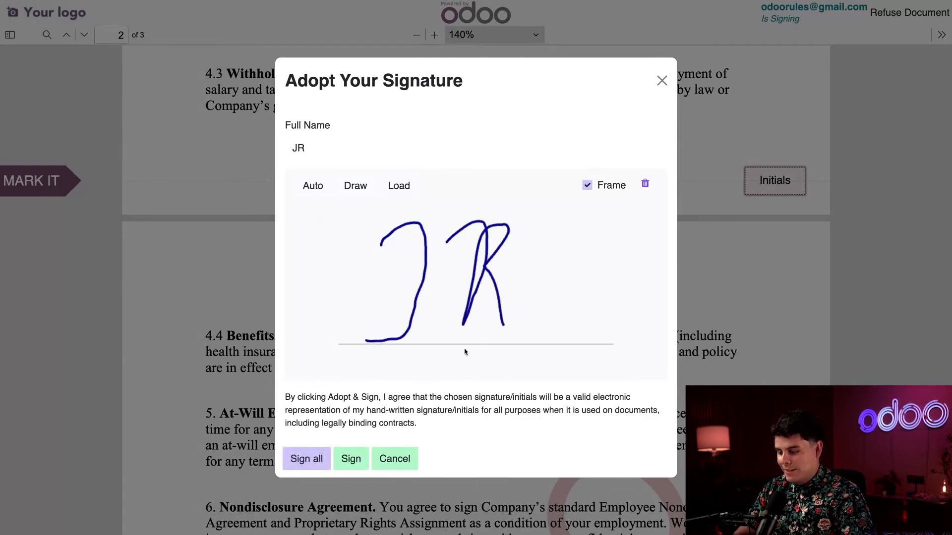
{"action": "left_click", "coordinate": [317, 461]}
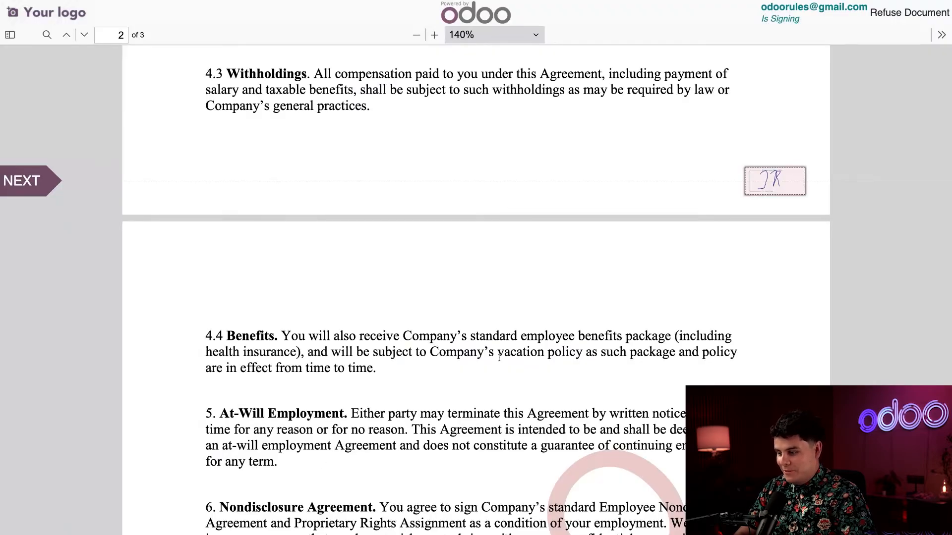
{"action": "scroll", "coordinate": [499, 358], "scroll_direction": "down", "scroll_amount": 1}
- Sign page 3's Employee Signature line with a hand-drawn signature, fill its date, and submit
{"action": "left_click", "coordinate": [47, 170]}
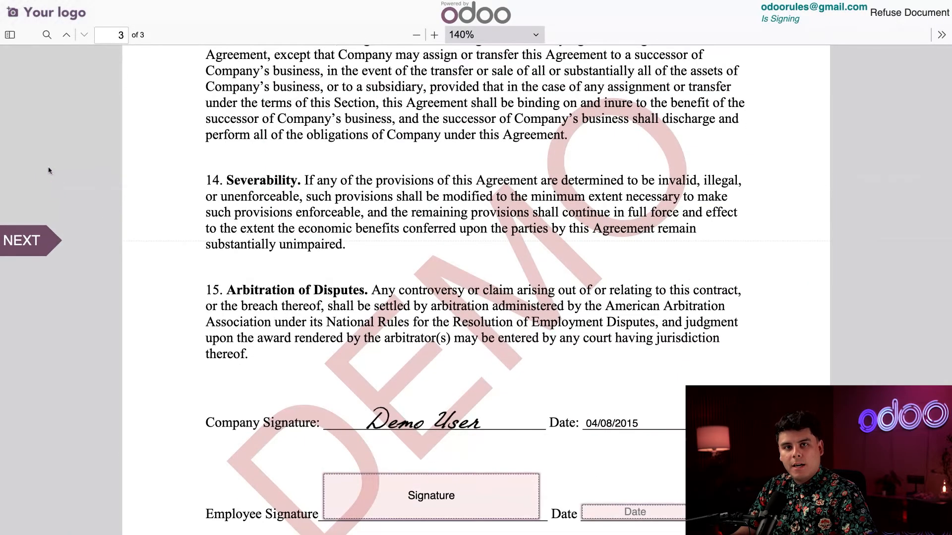
{"action": "scroll", "coordinate": [230, 335], "scroll_direction": "down", "scroll_amount": 3}
{"action": "scroll", "coordinate": [230, 335], "scroll_direction": "down", "scroll_amount": 3}
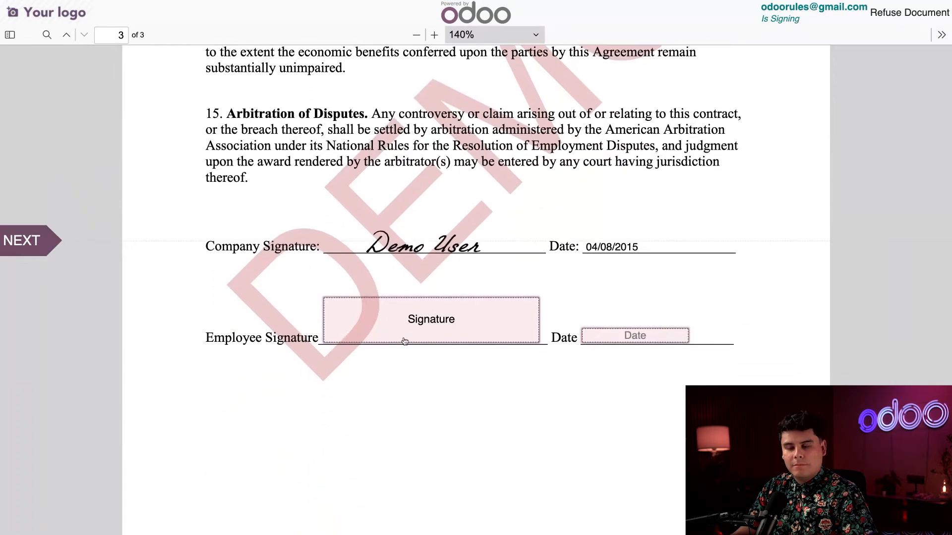
{"action": "left_click", "coordinate": [431, 326]}
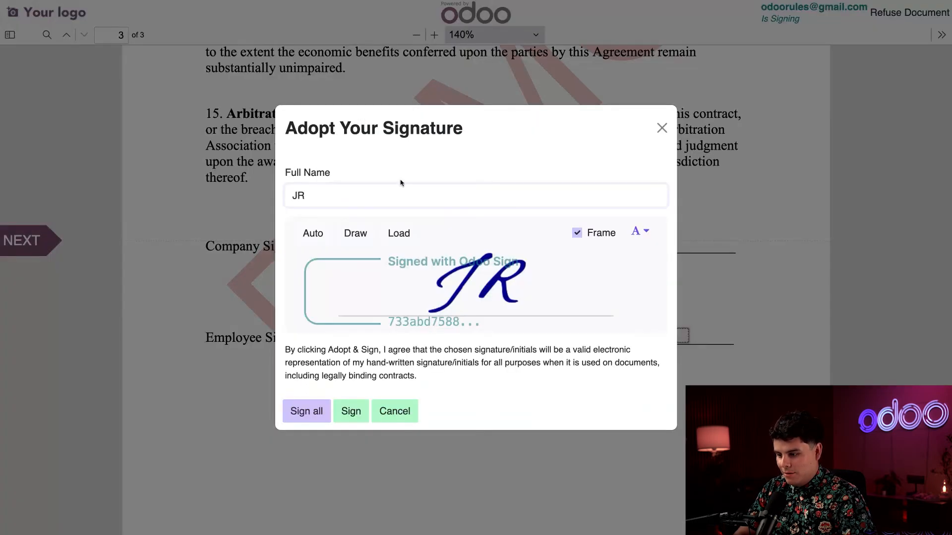
{"action": "left_click", "coordinate": [358, 237]}
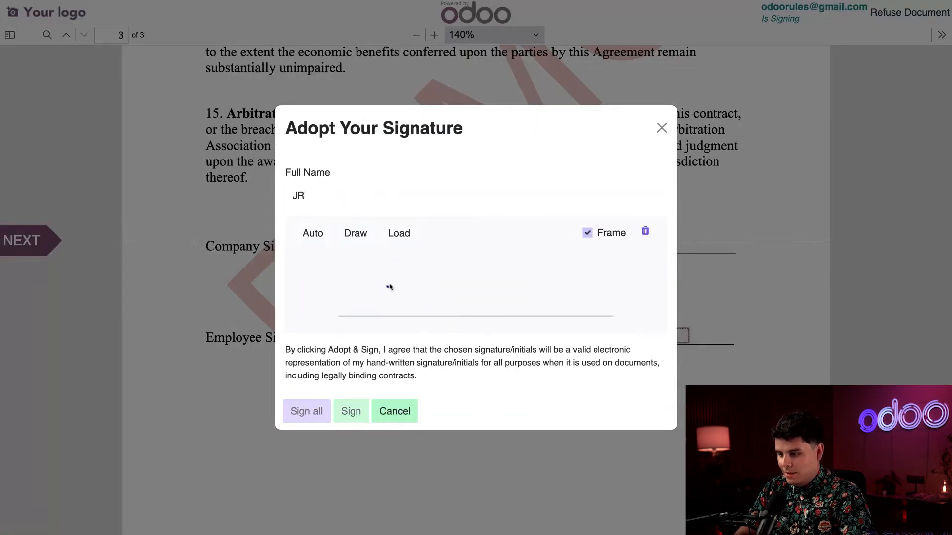
{"action": "mouse_move", "coordinate": [387, 286]}
{"action": "left_mouse_down"}
{"action": "mouse_move", "coordinate": [433, 264]}
{"action": "mouse_move", "coordinate": [430, 314]}
{"action": "mouse_move", "coordinate": [404, 318]}
{"action": "left_mouse_up"}
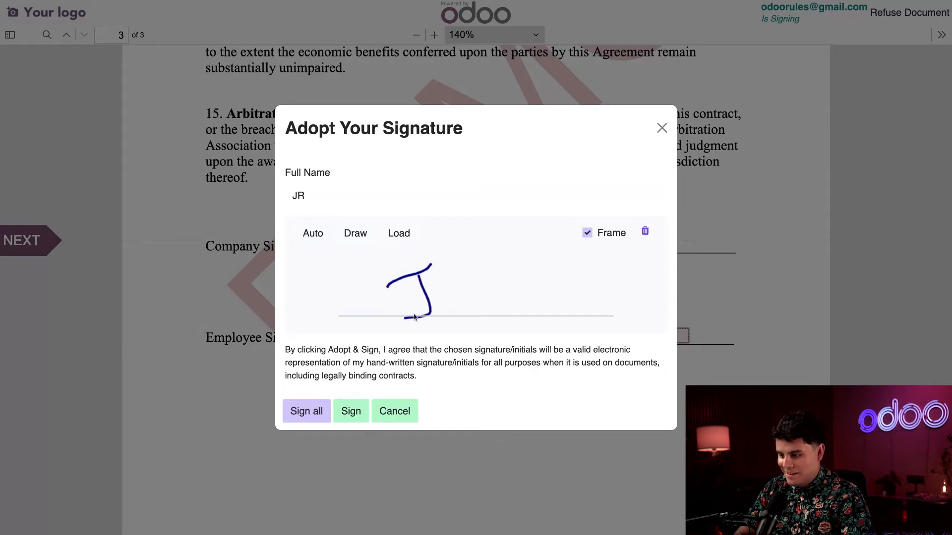
{"action": "mouse_move", "coordinate": [461, 290]}
{"action": "left_mouse_down"}
{"action": "mouse_move", "coordinate": [446, 310]}
{"action": "mouse_move", "coordinate": [487, 278]}
{"action": "mouse_move", "coordinate": [504, 308]}
{"action": "mouse_move", "coordinate": [563, 276]}
{"action": "mouse_move", "coordinate": [541, 303]}
{"action": "mouse_move", "coordinate": [590, 300]}
{"action": "left_mouse_up"}
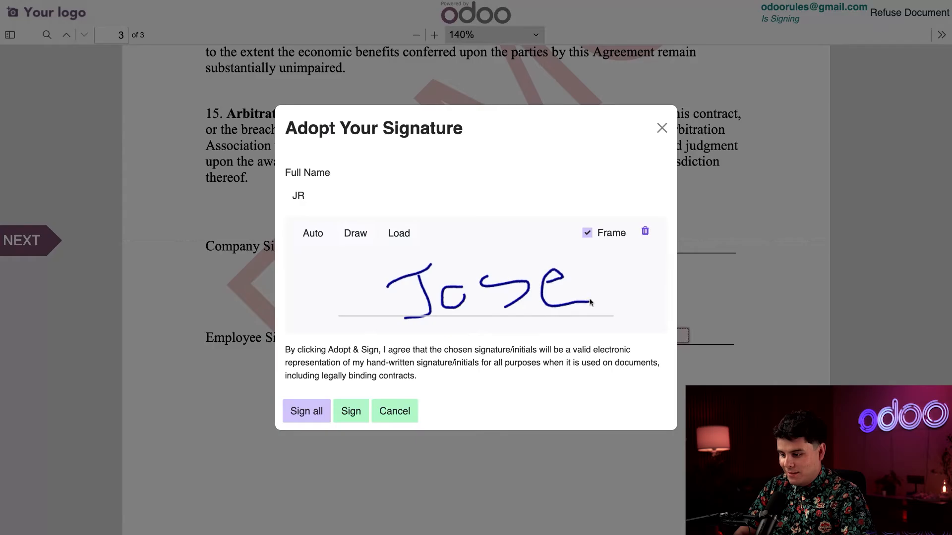
{"action": "left_click", "coordinate": [352, 413]}
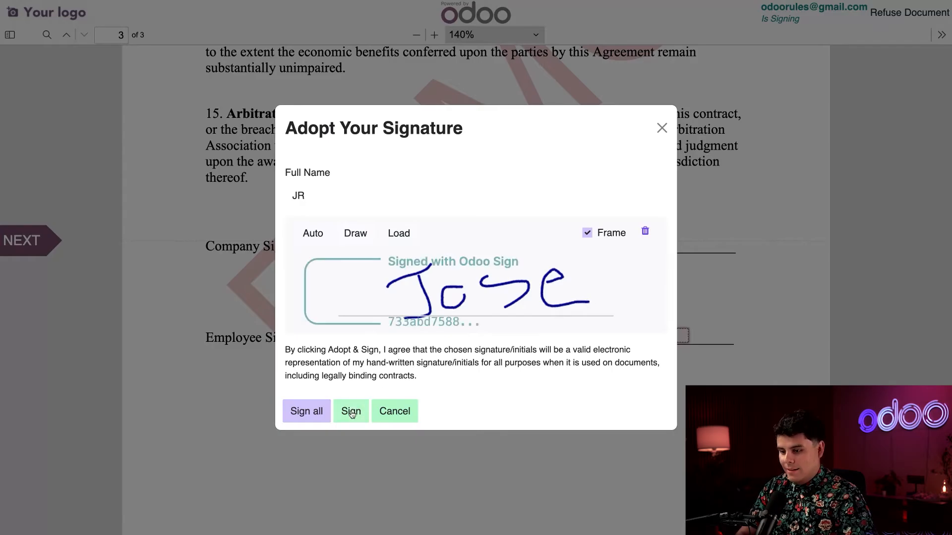
{"action": "left_click", "coordinate": [620, 337]}
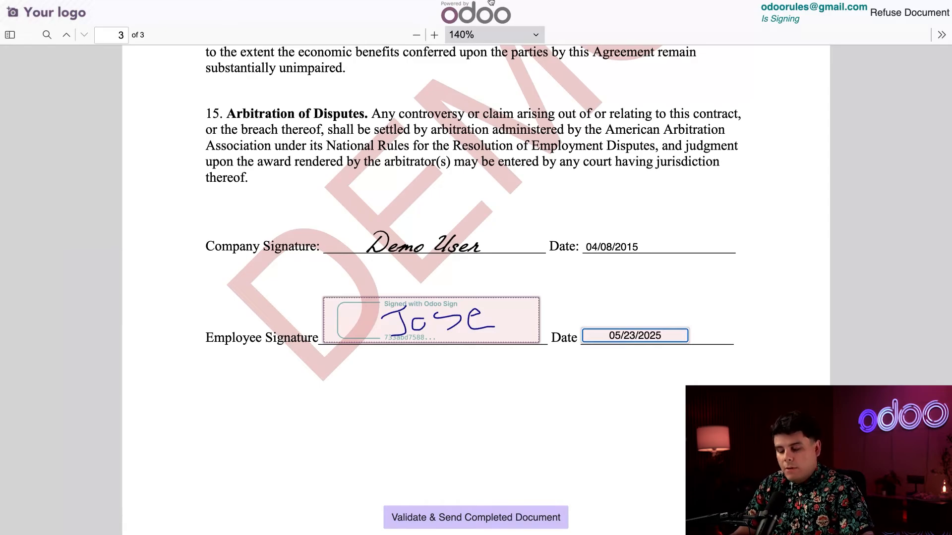
{"action": "left_click", "coordinate": [470, 518]}
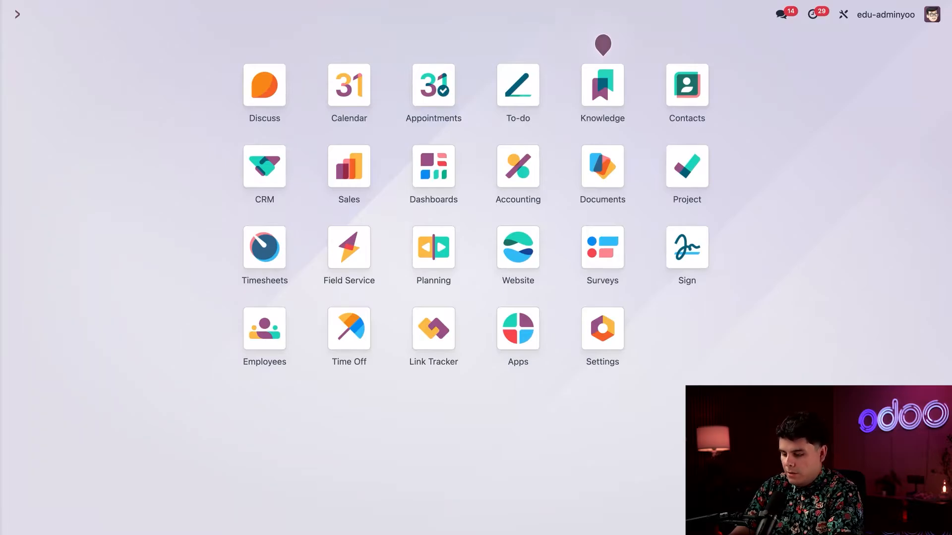
- Open the Sign app by searching 'sign' from the home menu
{"action": "type", "text": "sign"}
{"action": "key", "text": "Return"}
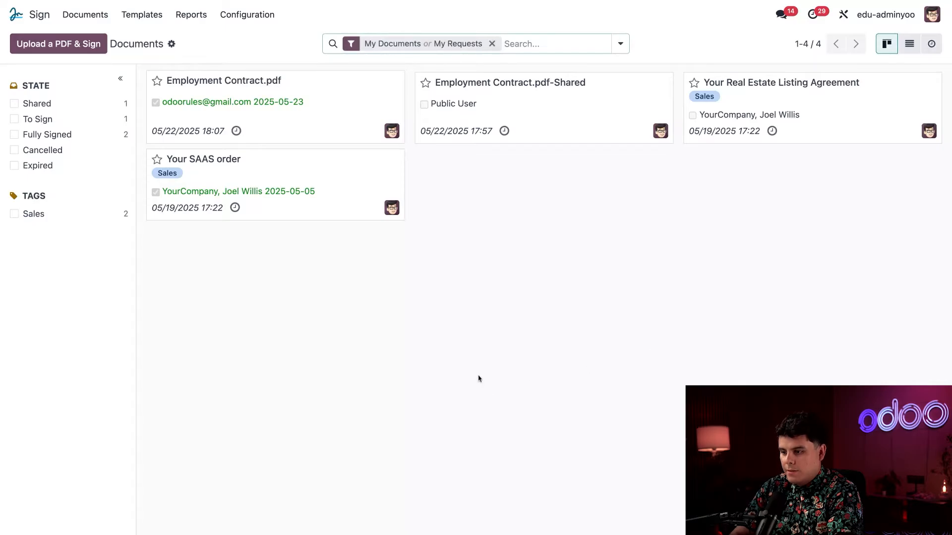
- Open the Employment Contract template from Templates and scroll through its fields
{"action": "left_click", "coordinate": [145, 15]}
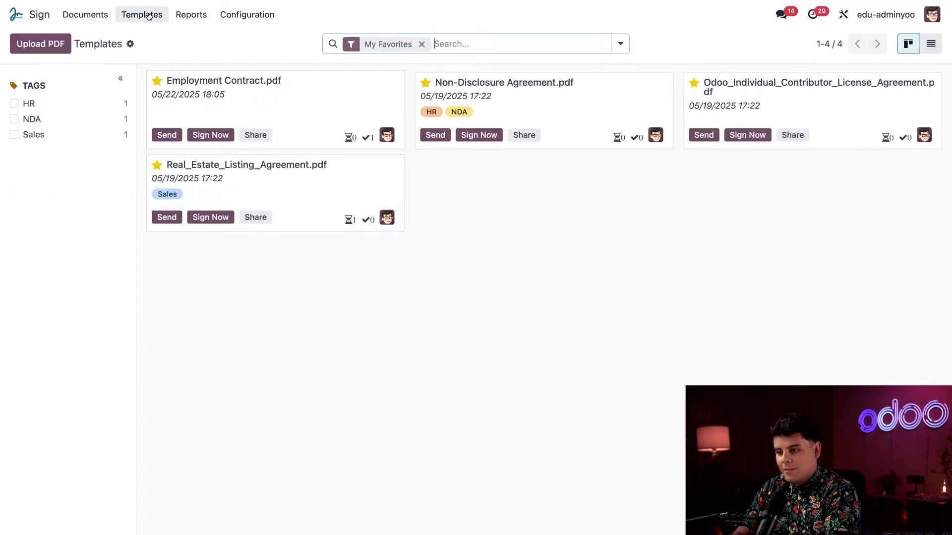
{"action": "left_click", "coordinate": [325, 120]}
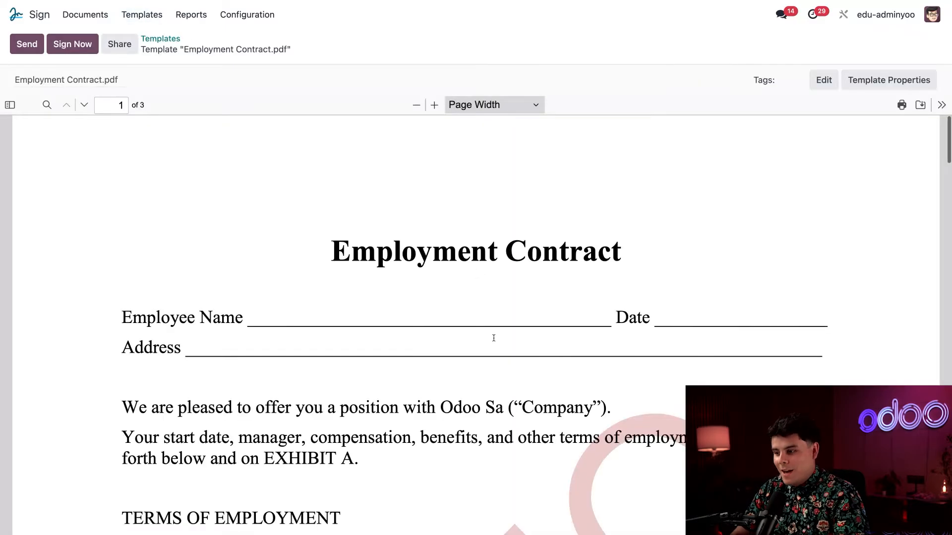
{"action": "scroll", "coordinate": [494, 338], "scroll_direction": "down", "scroll_amount": 2}
{"action": "scroll", "coordinate": [369, 302], "scroll_direction": "up", "scroll_amount": 3}
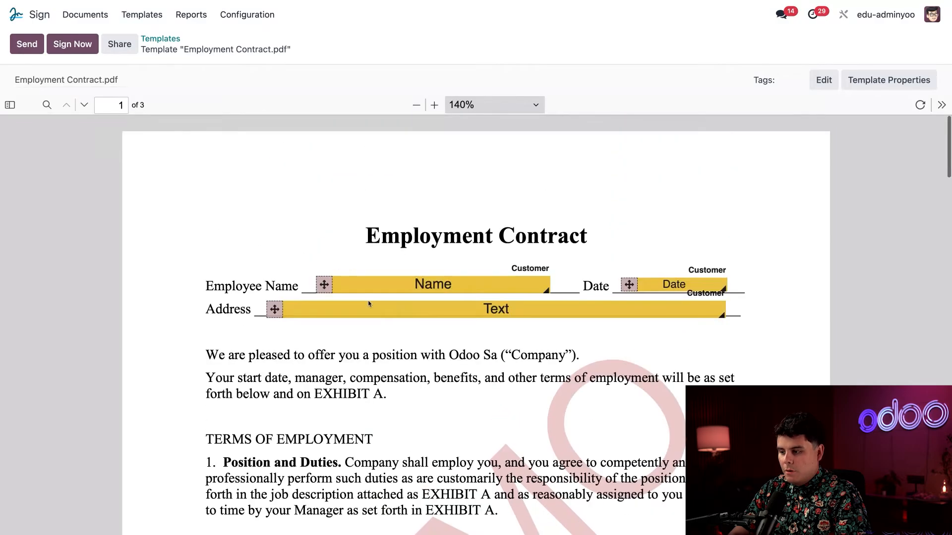
{"action": "scroll", "coordinate": [369, 304], "scroll_direction": "down", "scroll_amount": 7}
{"action": "scroll", "coordinate": [370, 305], "scroll_direction": "down", "scroll_amount": 15}
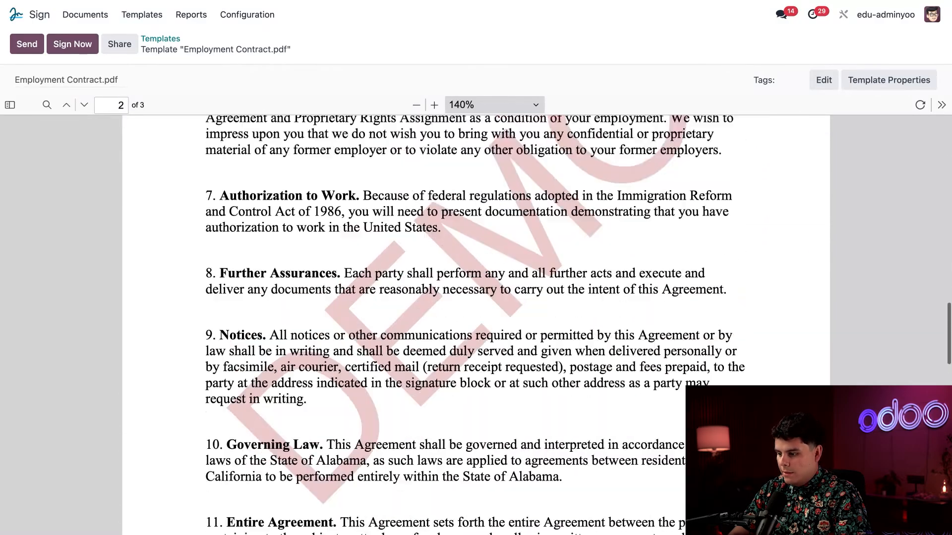
{"action": "scroll", "coordinate": [369, 305], "scroll_direction": "up", "scroll_amount": 13}
{"action": "scroll", "coordinate": [369, 305], "scroll_direction": "up", "scroll_amount": 8}
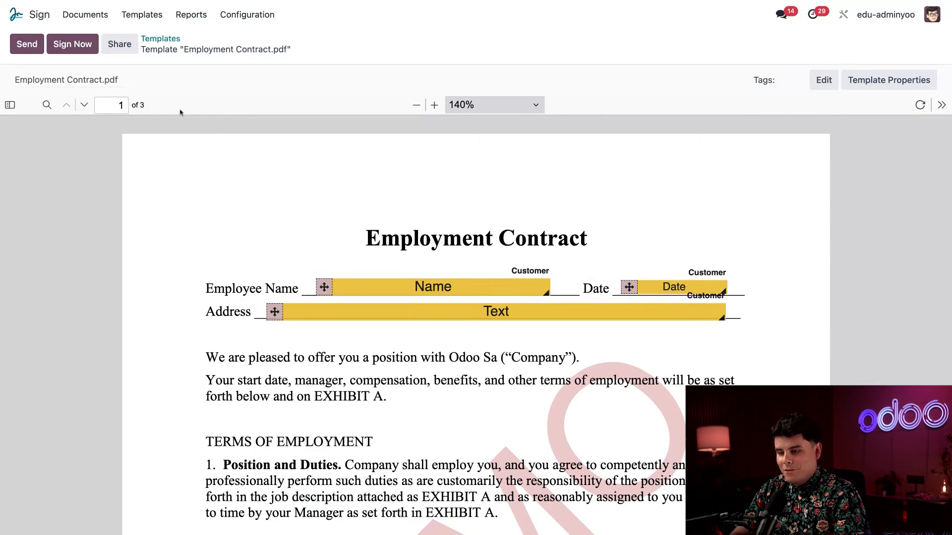
- Go to the Documents app and preview the signed Employment Contract.pdf
{"action": "left_click", "coordinate": [16, 14]}
{"action": "left_click", "coordinate": [602, 171]}
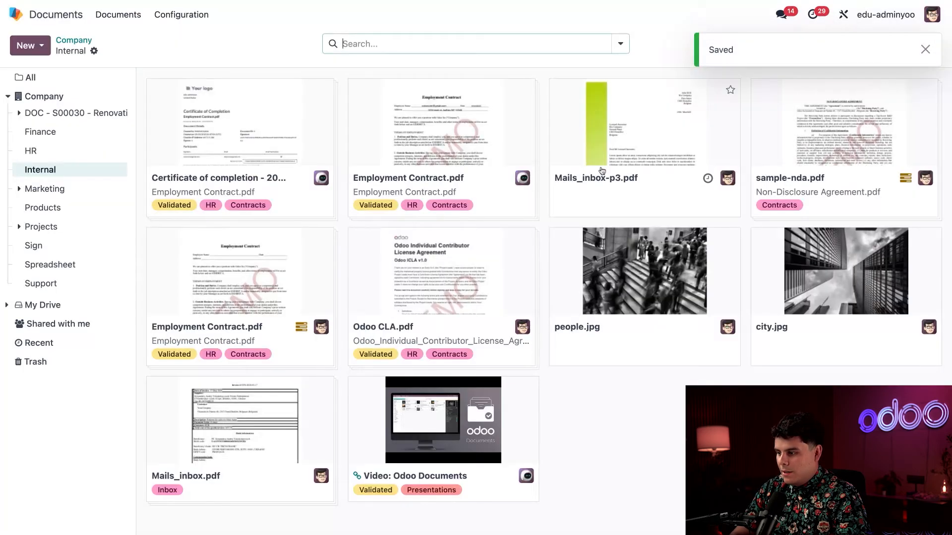
{"action": "left_click", "coordinate": [475, 138]}
{"action": "scroll", "coordinate": [538, 220], "scroll_direction": "down", "scroll_amount": 10}
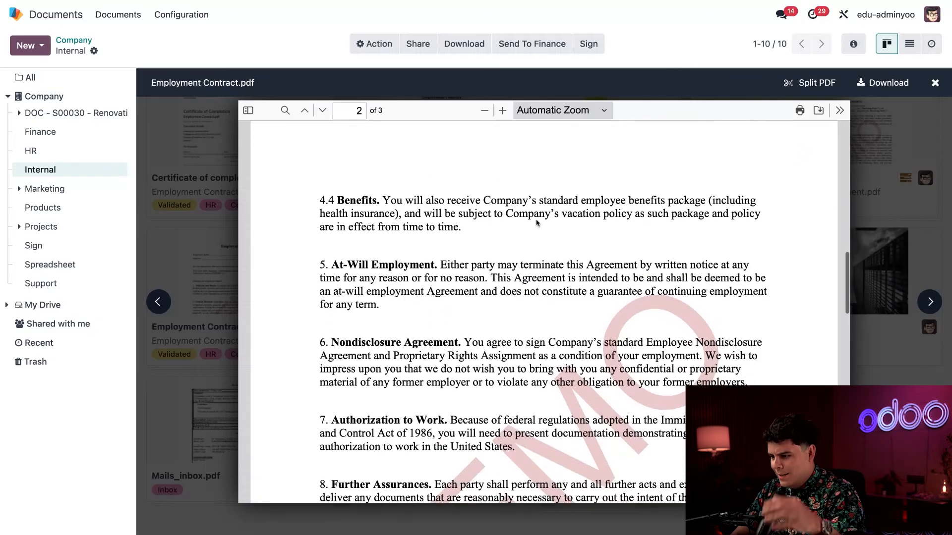
{"action": "scroll", "coordinate": [537, 223], "scroll_direction": "down", "scroll_amount": 15}
{"action": "scroll", "coordinate": [537, 223], "scroll_direction": "up", "scroll_amount": 2}
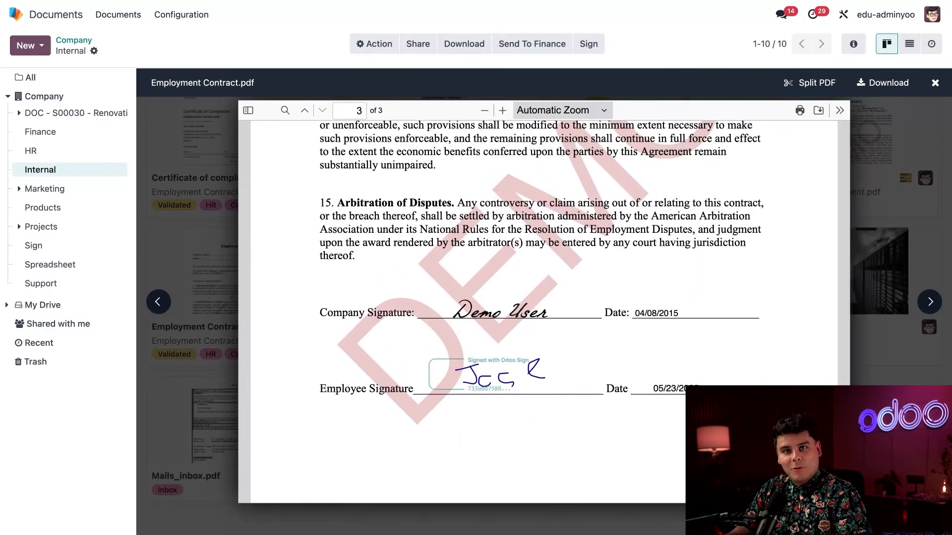
{"action": "scroll", "coordinate": [523, 229], "scroll_direction": "down", "scroll_amount": 1}
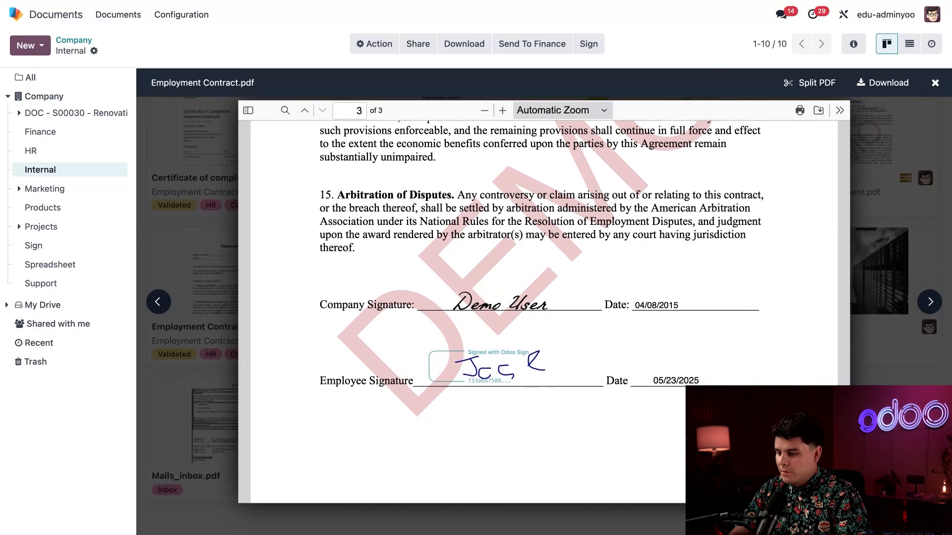
{"action": "left_click", "coordinate": [185, 225]}
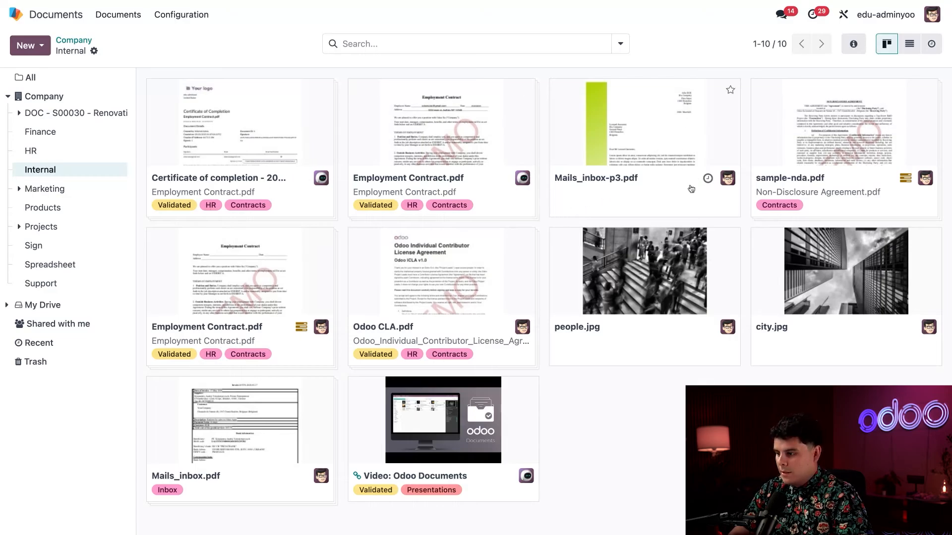
- Begin a Request Signature activity on Mails_inbox-p3.pdf, then close the form without scheduling it
{"action": "left_click", "coordinate": [707, 178]}
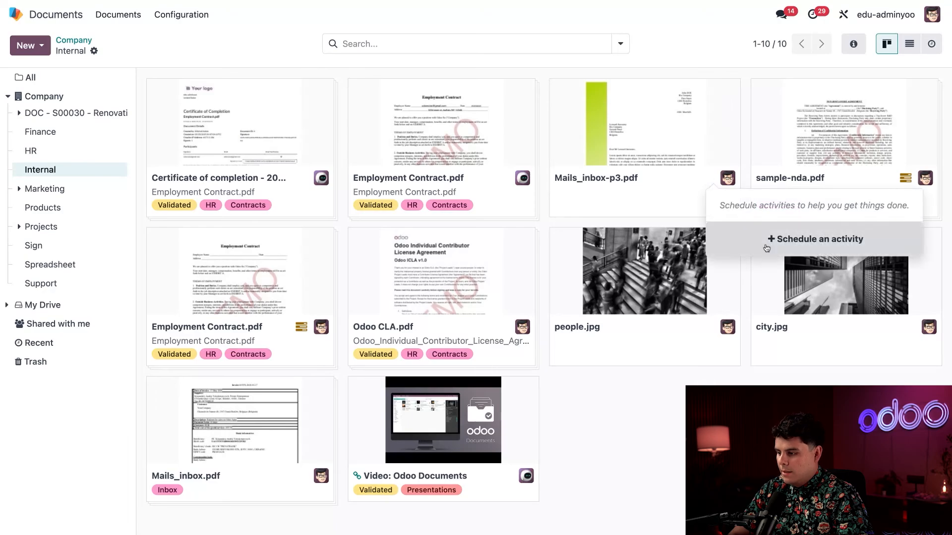
{"action": "left_click", "coordinate": [767, 242]}
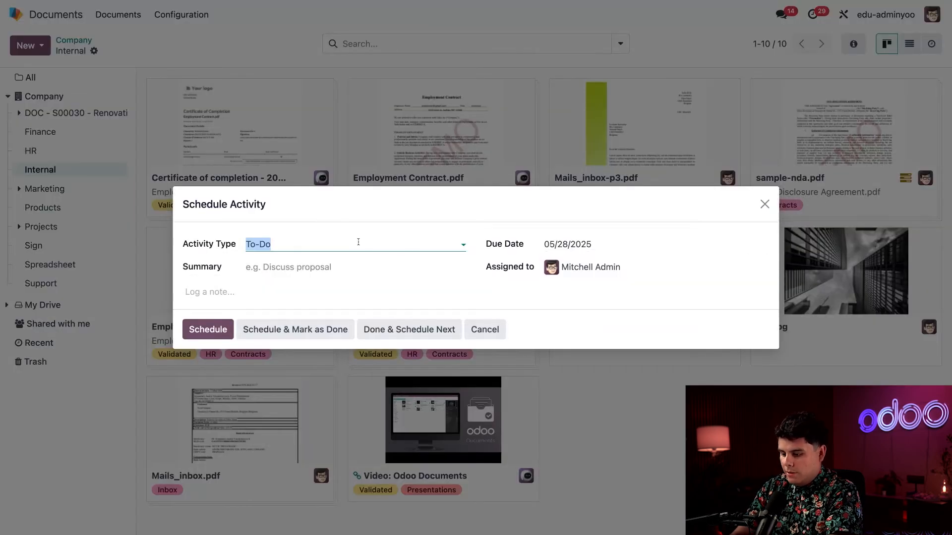
{"action": "type", "text": "si"}
{"action": "left_click", "coordinate": [291, 267]}
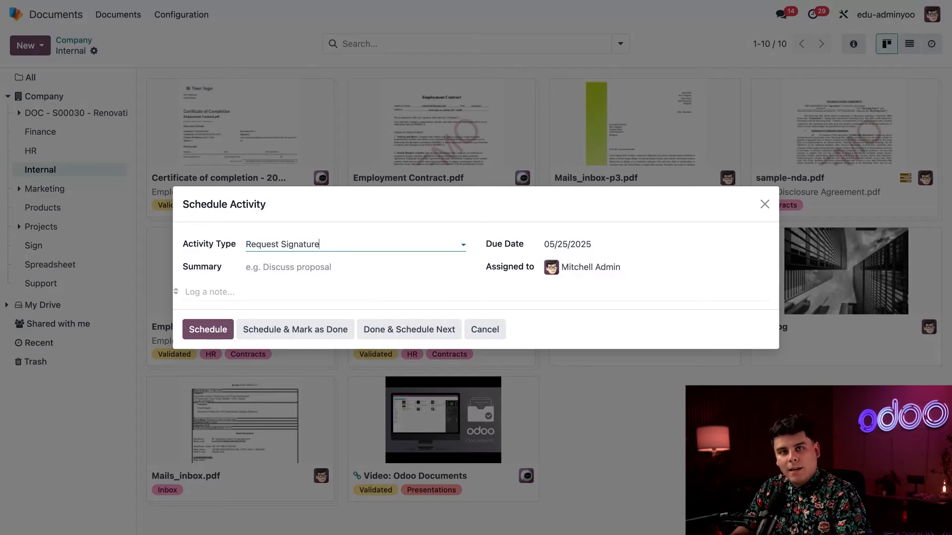
{"action": "left_click", "coordinate": [765, 204]}
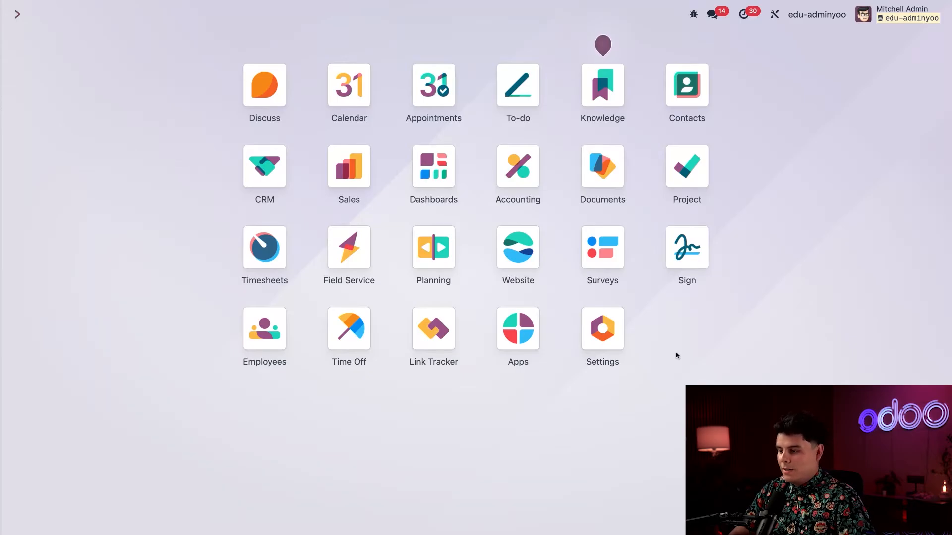
- Enable the Create a Task action for the Internal folder's selected documents
{"action": "left_click", "coordinate": [603, 168]}
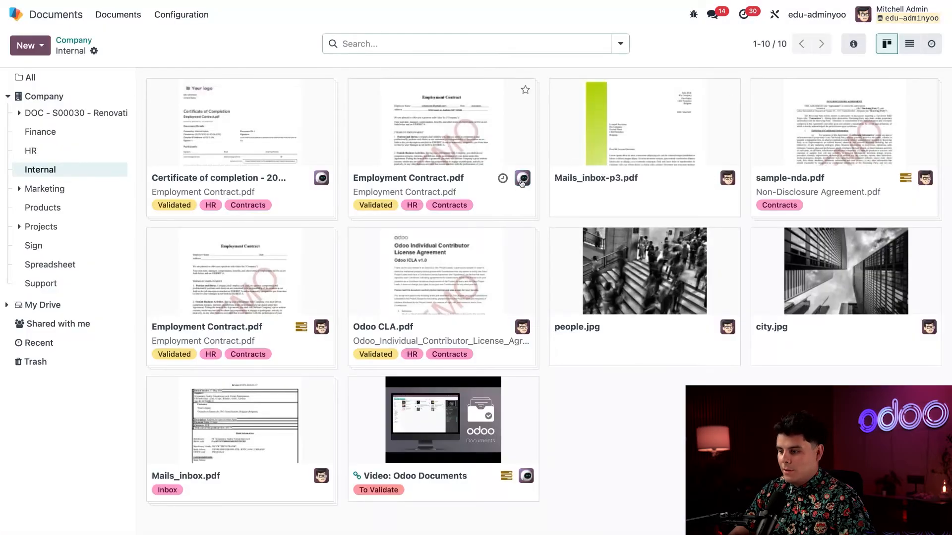
{"action": "left_click", "coordinate": [436, 427]}
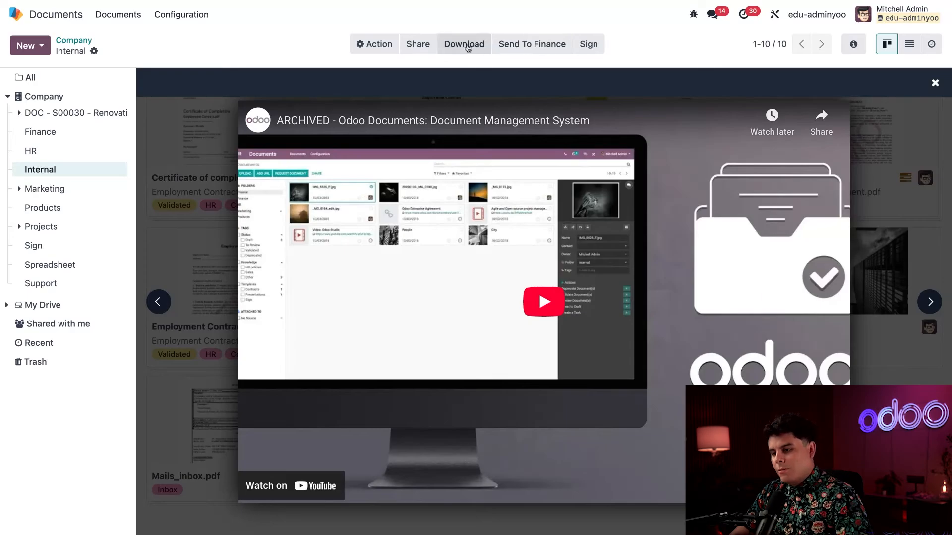
{"action": "left_click", "coordinate": [93, 50]}
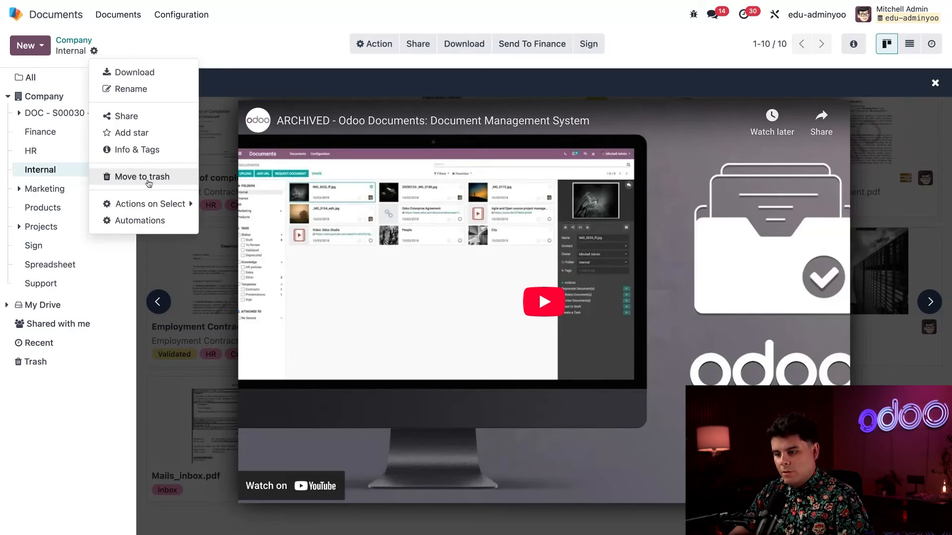
{"action": "mouse_move", "coordinate": [147, 203]}
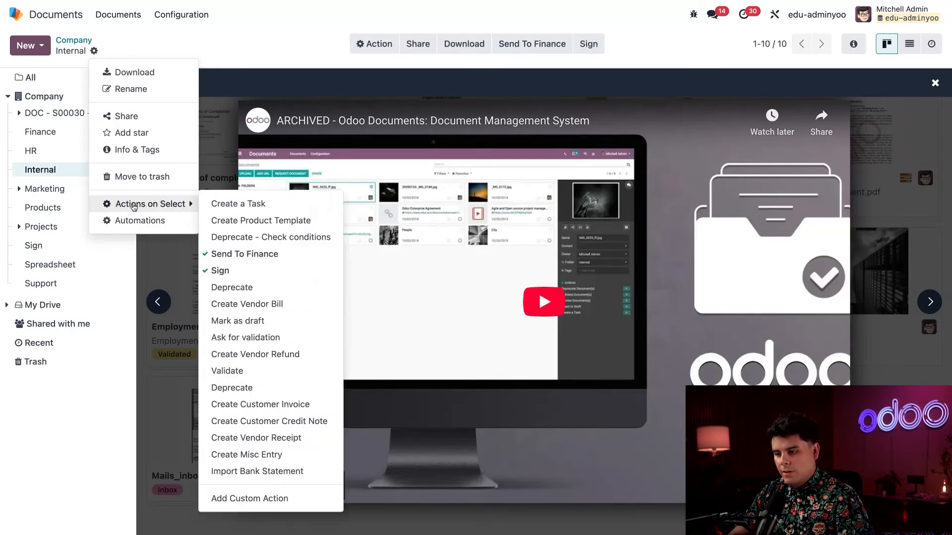
{"action": "left_click", "coordinate": [233, 207]}
{"action": "left_click", "coordinate": [631, 468]}
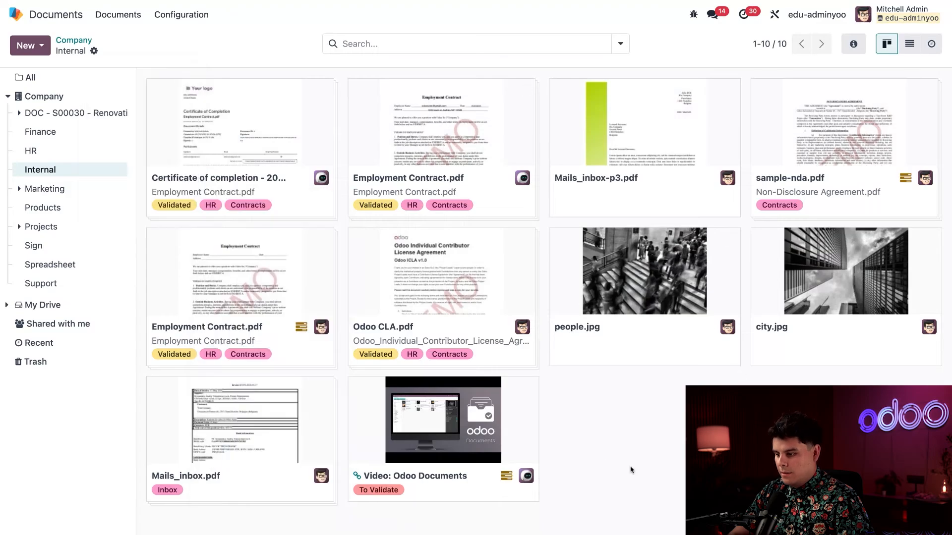
- Create a task from the Video: Odoo Documents file via More > Create a Task
{"action": "left_click", "coordinate": [489, 433]}
{"action": "left_click", "coordinate": [602, 44]}
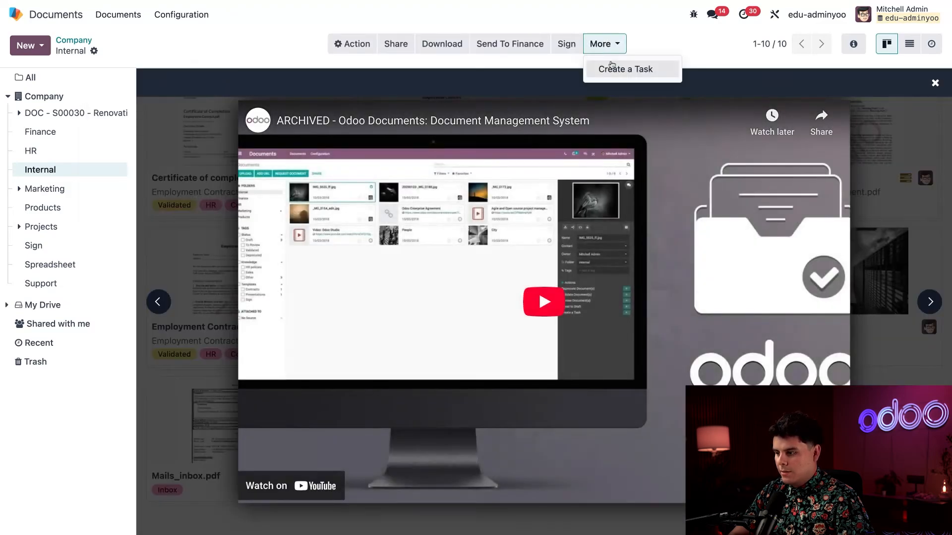
{"action": "left_click", "coordinate": [93, 51]}
{"action": "left_click", "coordinate": [142, 204]}
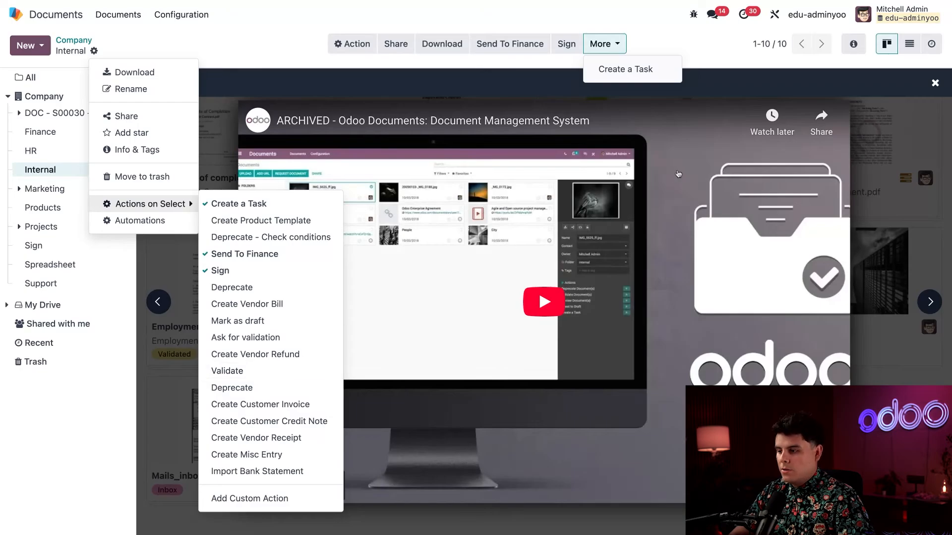
{"action": "left_click", "coordinate": [660, 49]}
{"action": "left_click", "coordinate": [611, 49]}
{"action": "left_click", "coordinate": [625, 69]}
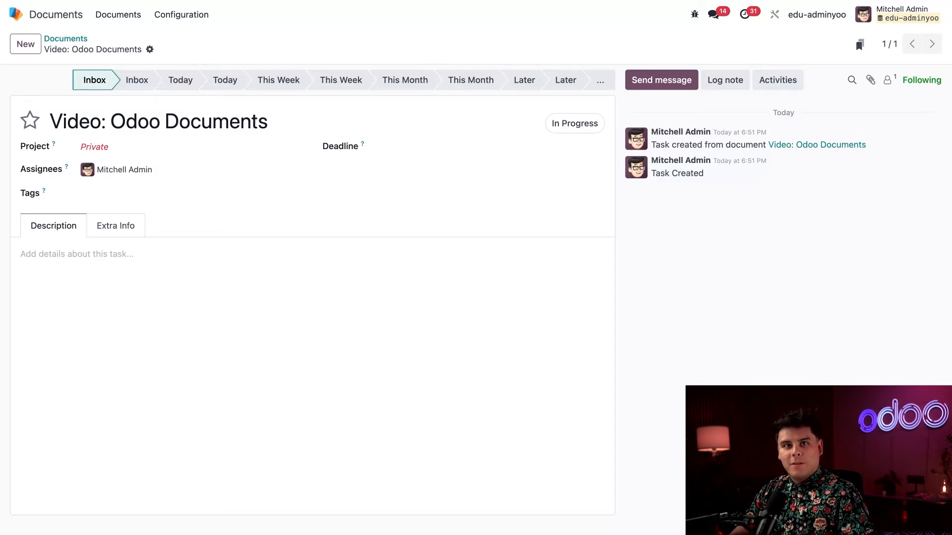
- Assign the video's task to the sample project
{"action": "left_click", "coordinate": [143, 146]}
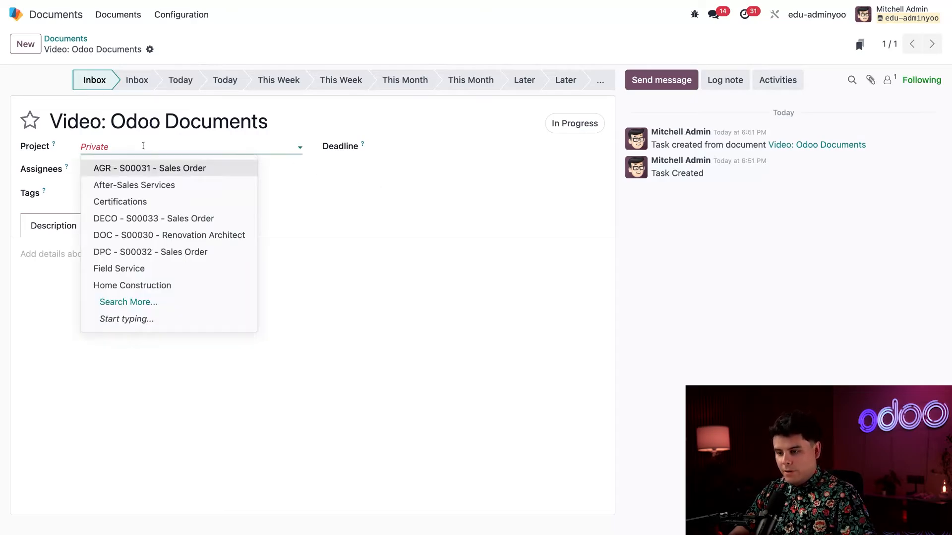
{"action": "left_click", "coordinate": [144, 146]}
{"action": "left_click", "coordinate": [143, 146]}
{"action": "type", "text": "sam"}
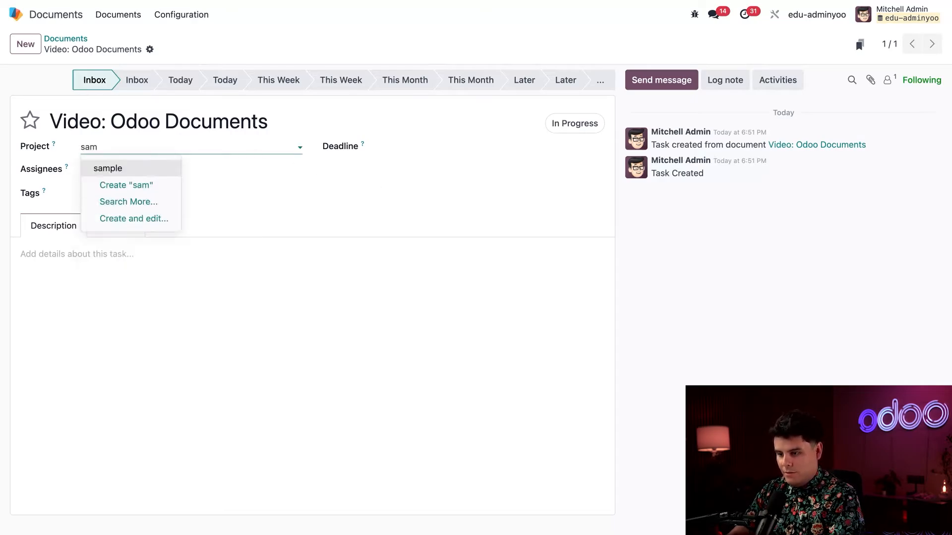
{"action": "left_click", "coordinate": [142, 169]}
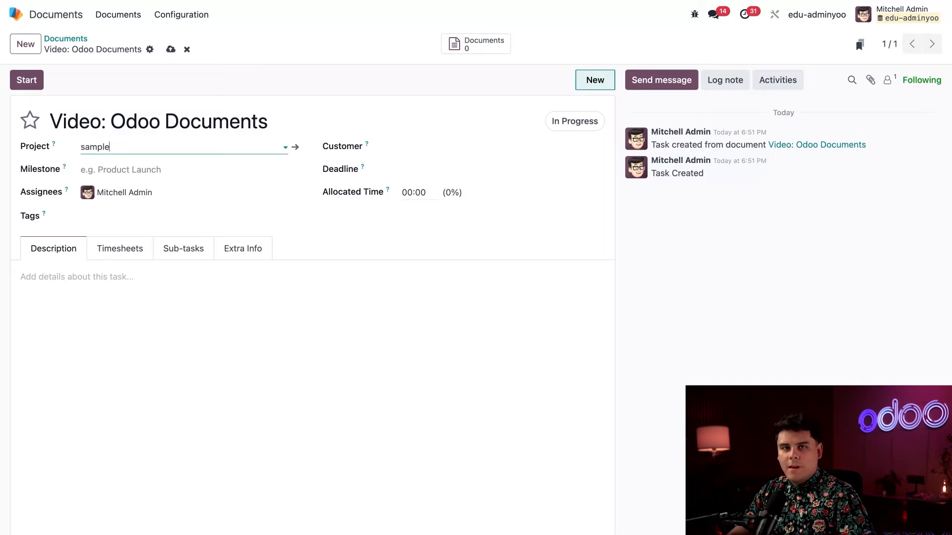
- Browse the task's Timesheets, Sub-tasks and Extra Info tabs, then return to Internal documents
{"action": "left_click", "coordinate": [120, 260]}
{"action": "left_click", "coordinate": [187, 251]}
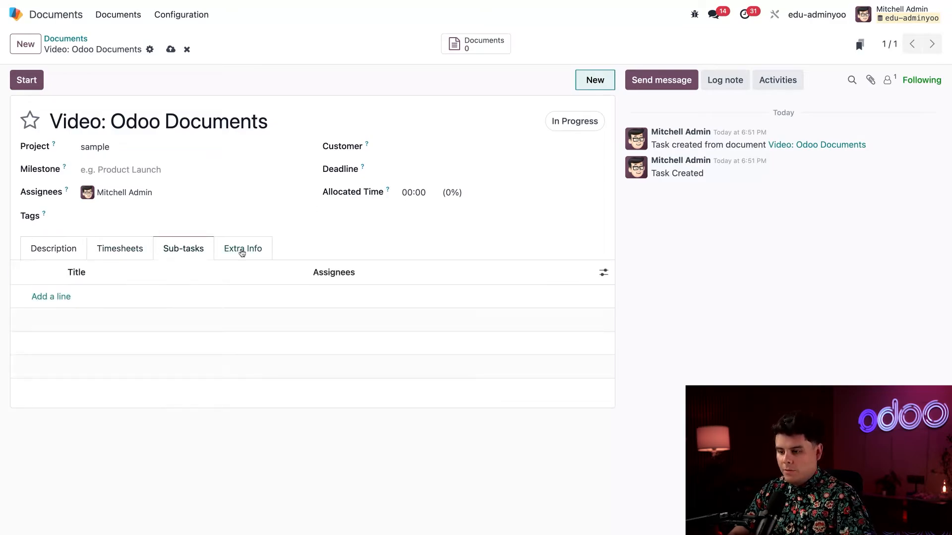
{"action": "left_click", "coordinate": [243, 249]}
{"action": "left_click", "coordinate": [55, 248]}
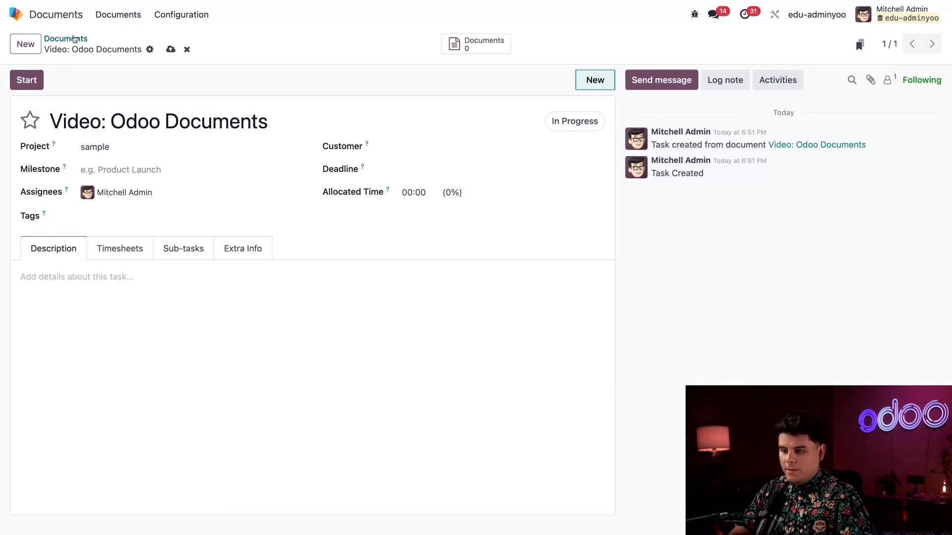
{"action": "left_click", "coordinate": [73, 39]}
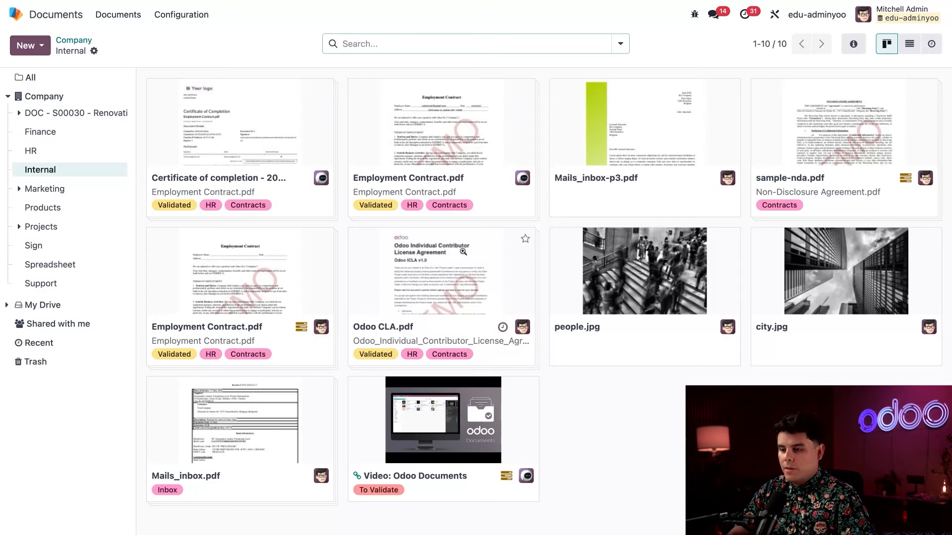
- Open Automations from the Internal folder's gear menu
{"action": "left_click", "coordinate": [94, 52]}
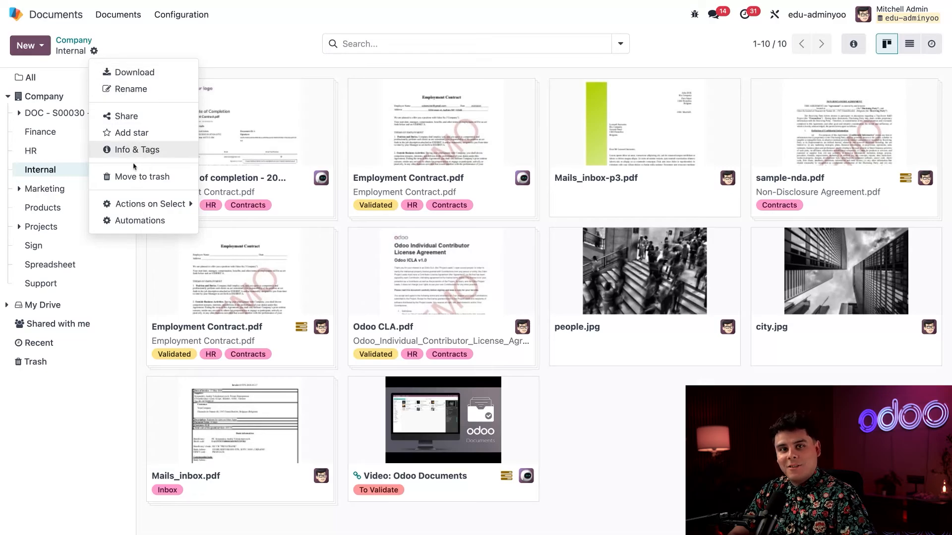
{"action": "left_click", "coordinate": [135, 220]}
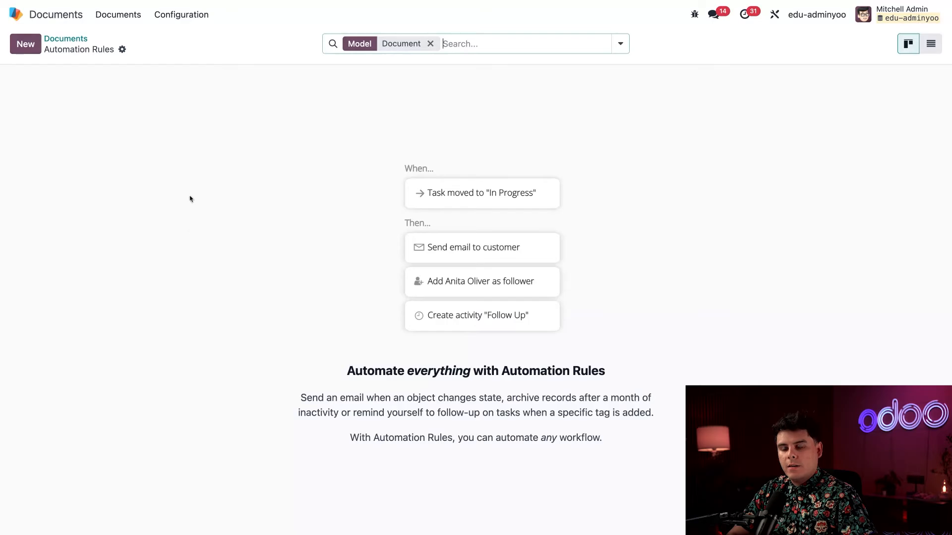
- Create a new automation rule named 'Custom Presentations Automation'
{"action": "left_click", "coordinate": [26, 45]}
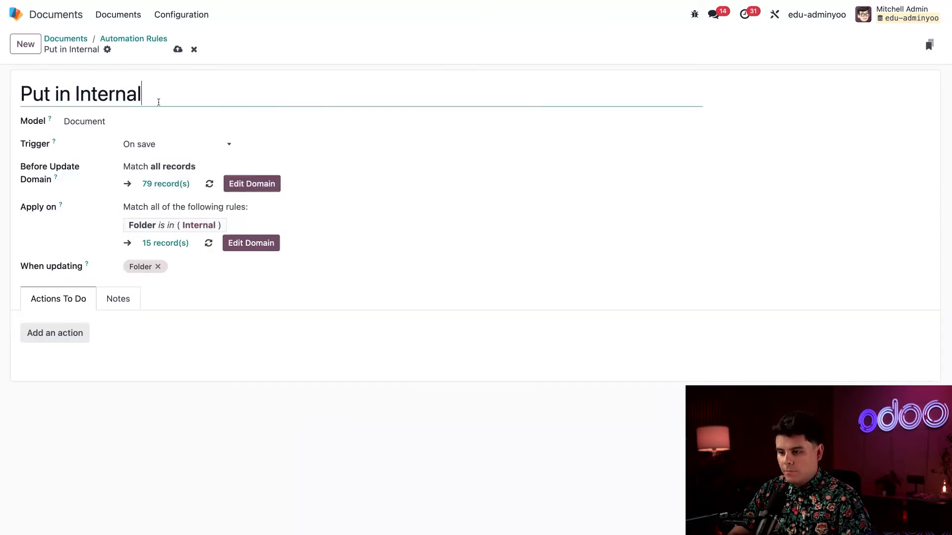
{"action": "triple_click", "coordinate": [154, 94]}
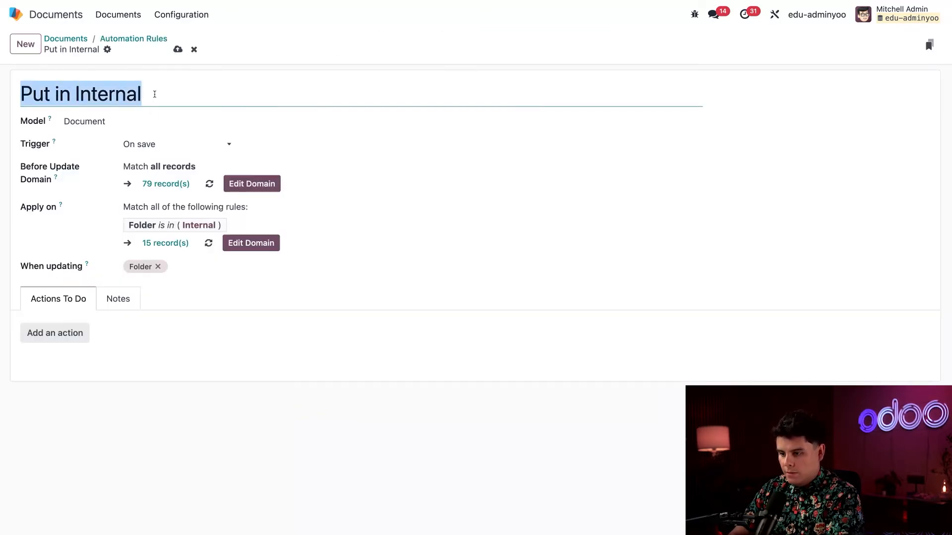
{"action": "left_click", "coordinate": [155, 94]}
{"action": "triple_click", "coordinate": [119, 88]}
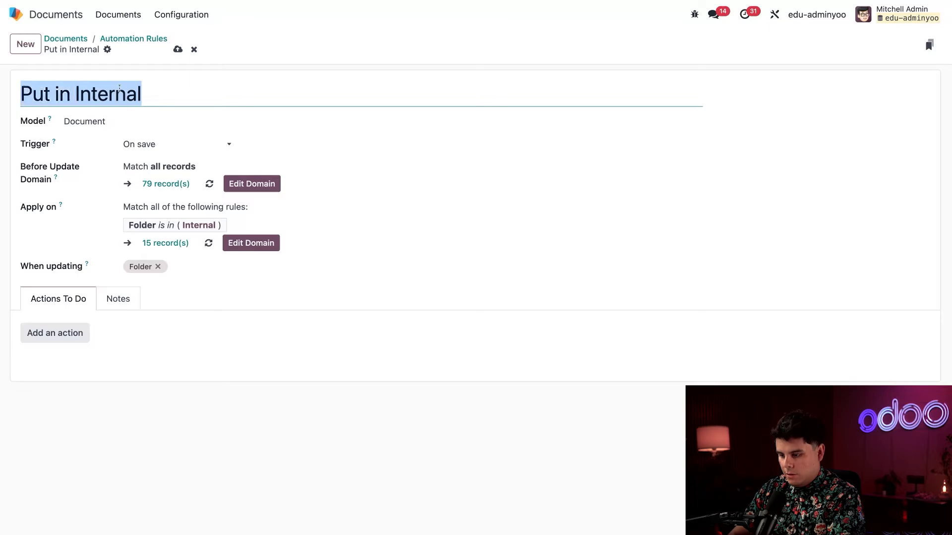
{"action": "type", "text": "Custom P"}
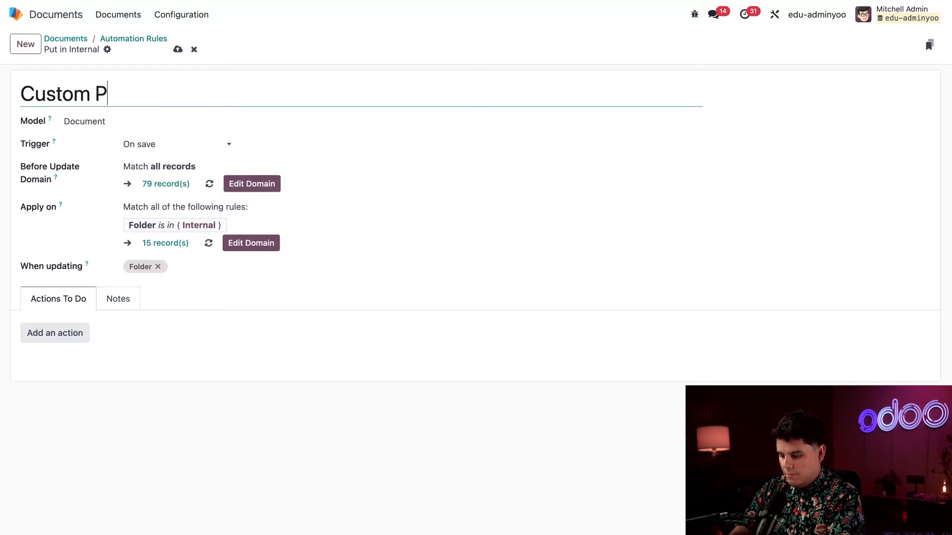
{"action": "type", "text": "resentations Automation"}
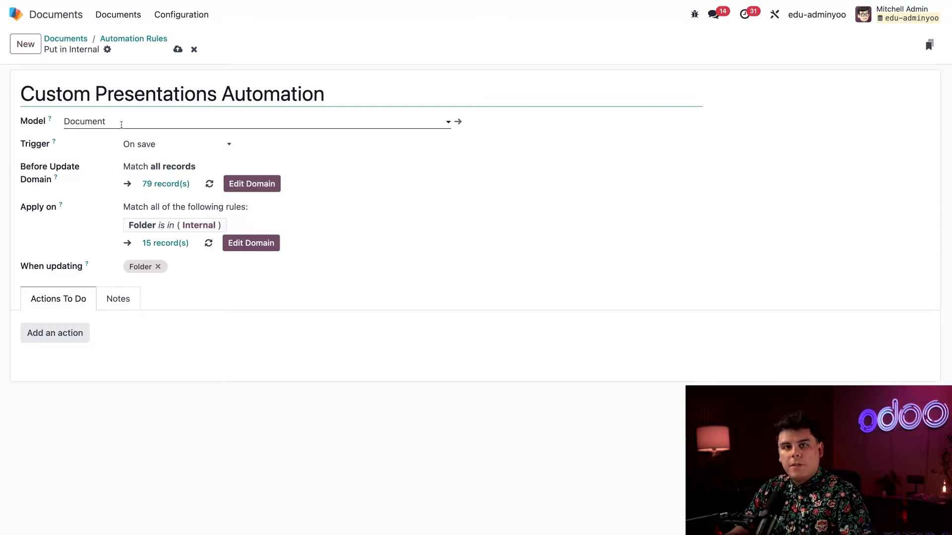
- Set the rule's trigger to 'Tag is added' with the Presentations tag
{"action": "left_click", "coordinate": [163, 147]}
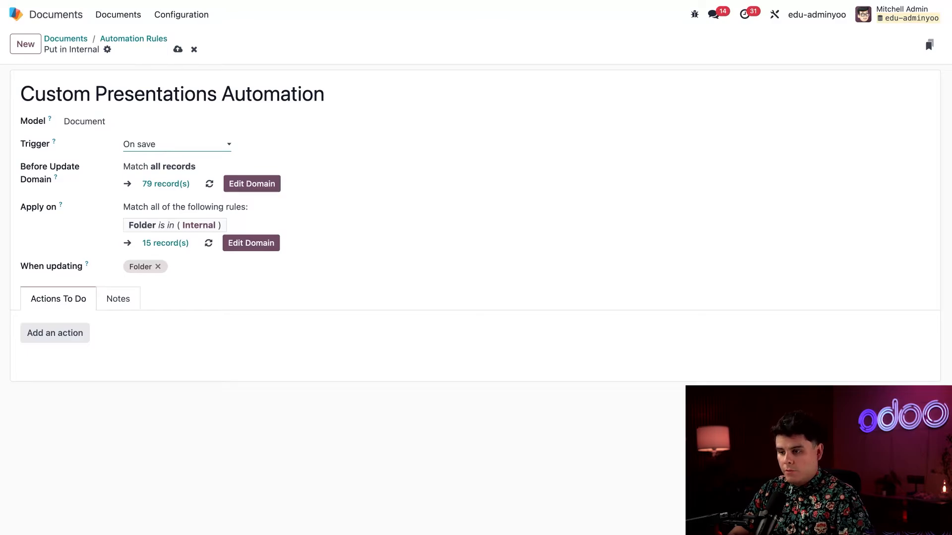
{"action": "left_click", "coordinate": [189, 20]}
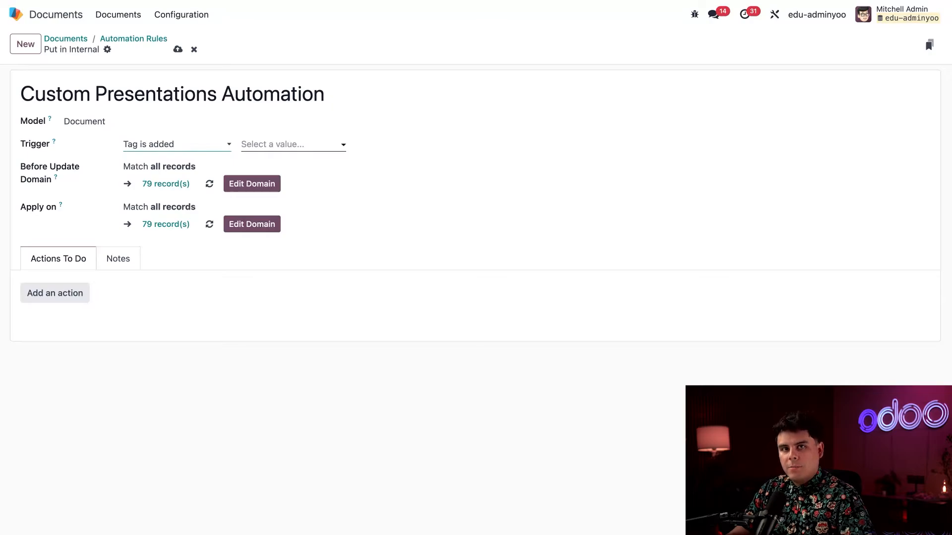
{"action": "left_click", "coordinate": [290, 145]}
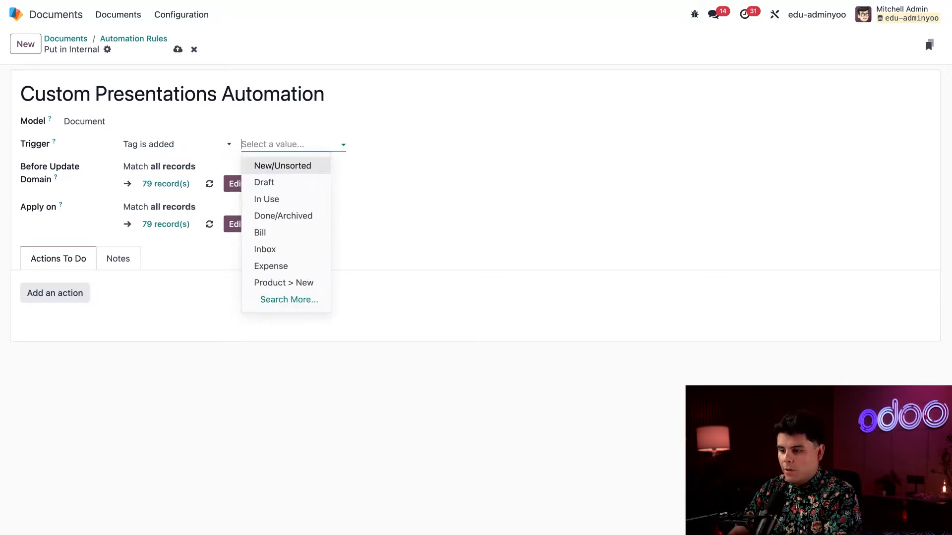
{"action": "type", "text": "pre"}
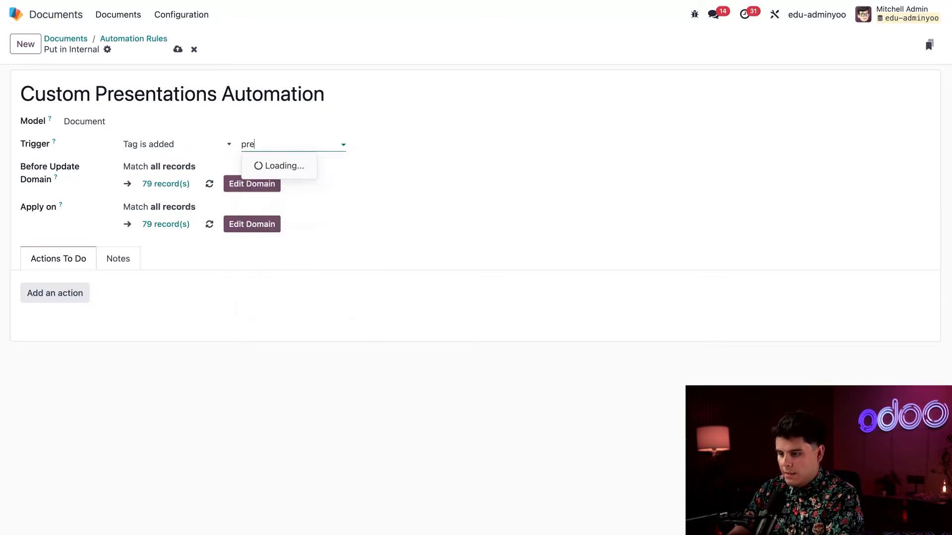
{"action": "left_click", "coordinate": [287, 183]}
{"action": "left_click", "coordinate": [311, 218]}
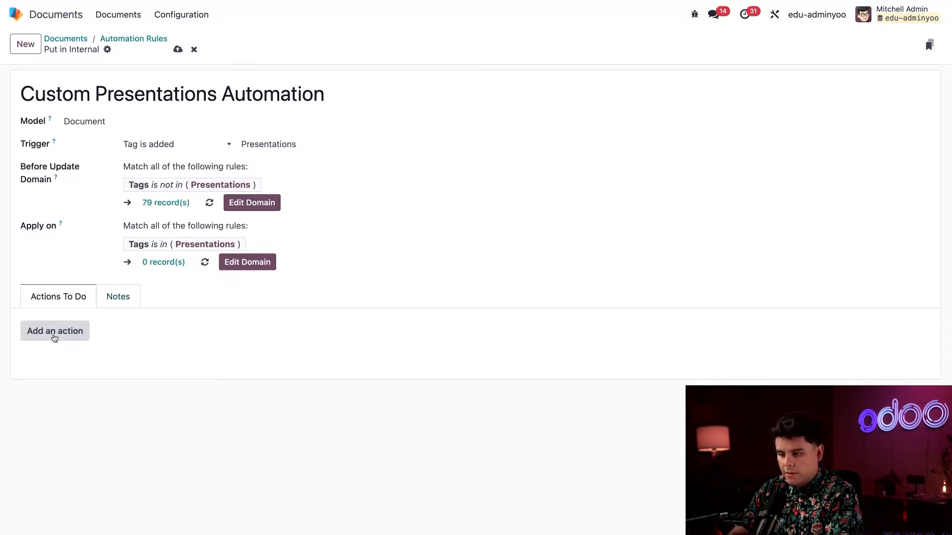
{"action": "left_click", "coordinate": [54, 336]}
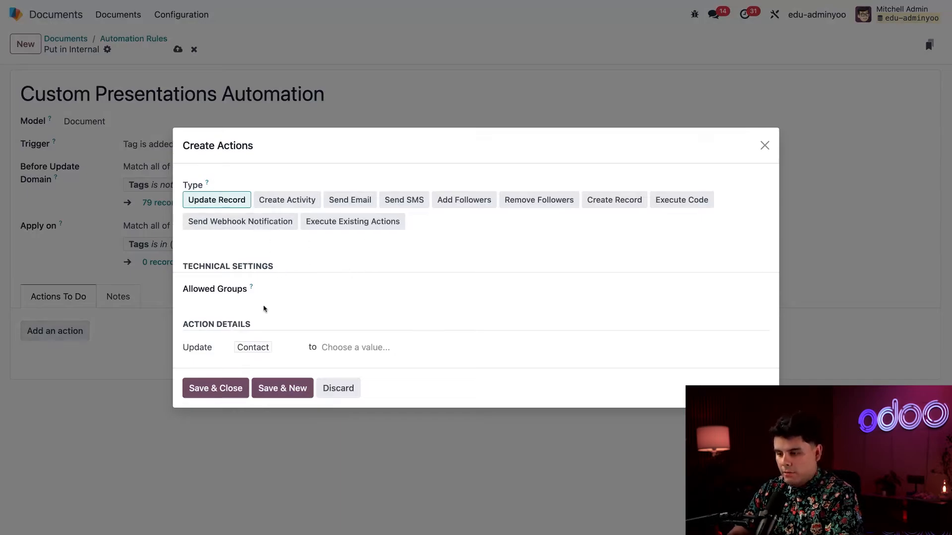
- Add an Update Record action setting Folder to Marketing, then Save & New
{"action": "left_click", "coordinate": [252, 349]}
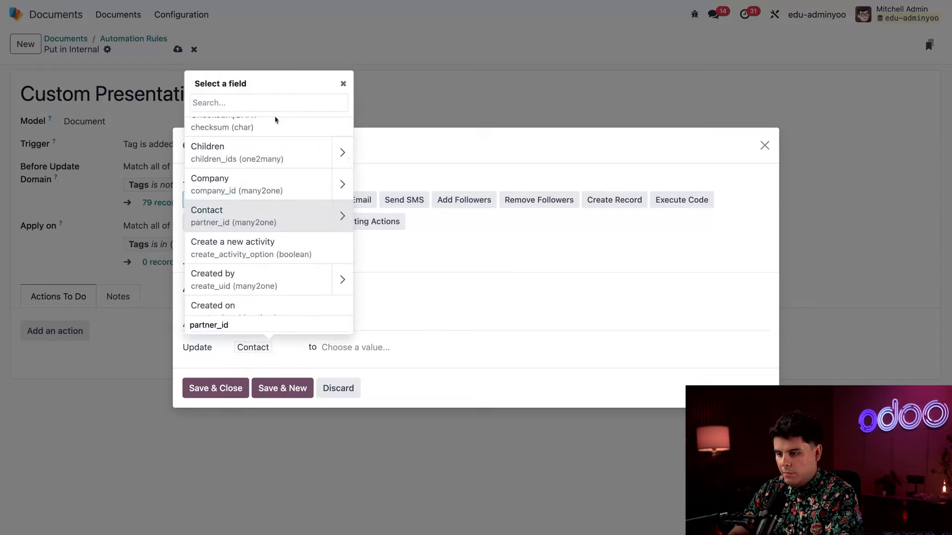
{"action": "type", "text": "folder"}
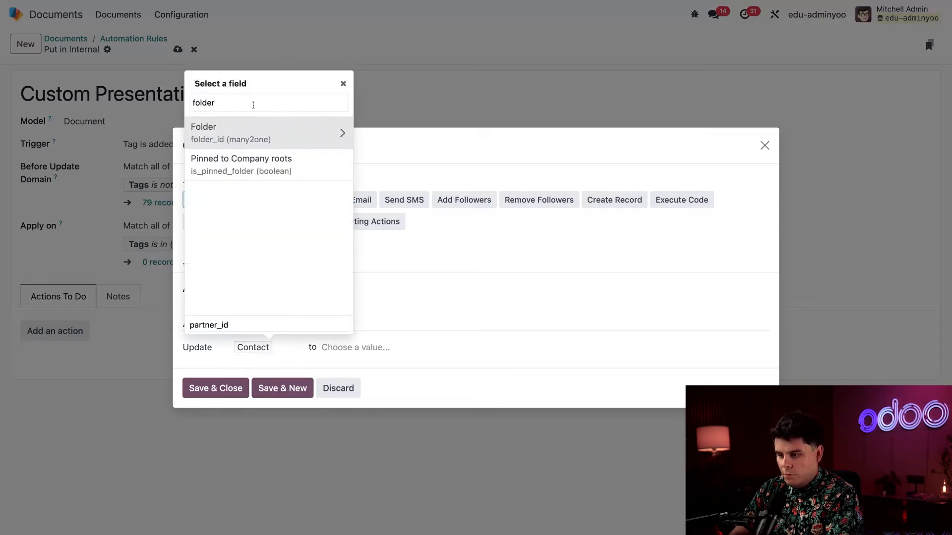
{"action": "left_click", "coordinate": [241, 135]}
{"action": "left_click", "coordinate": [342, 347]}
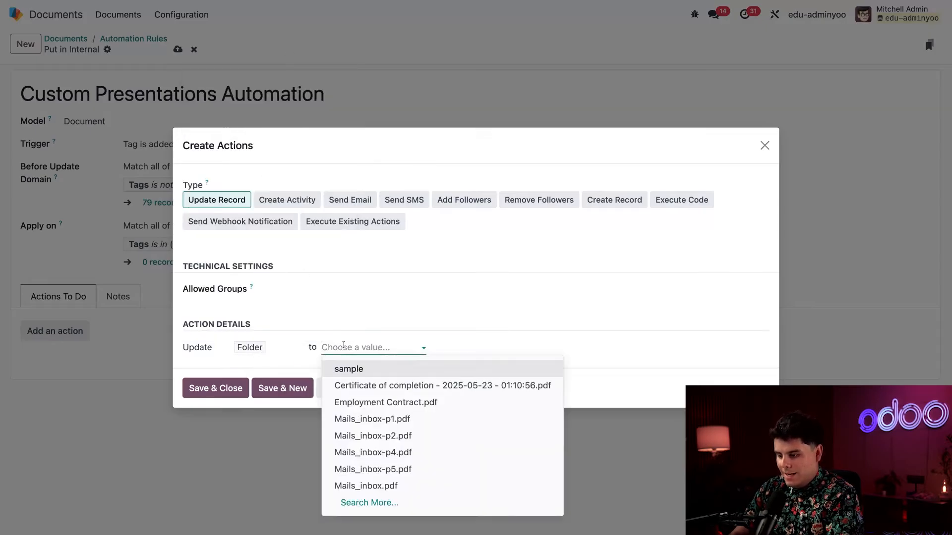
{"action": "type", "text": "marketing"}
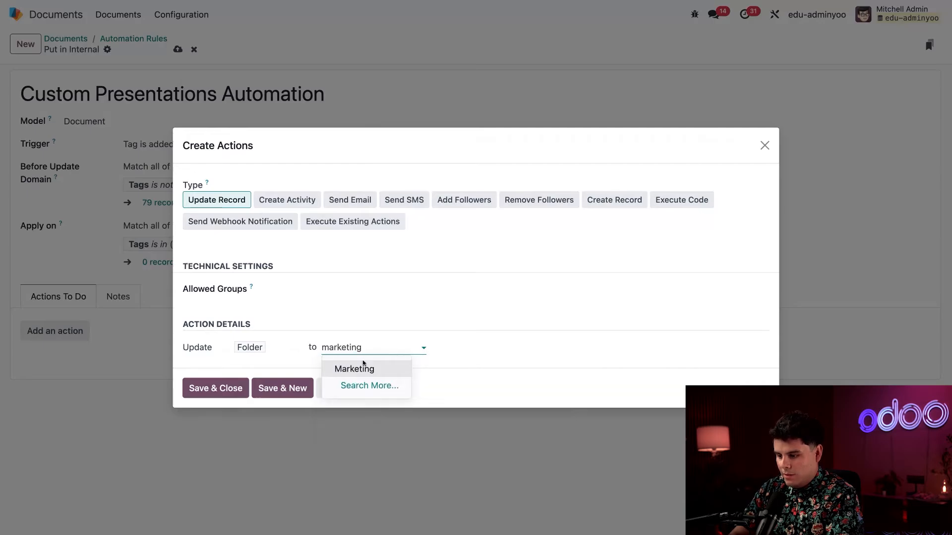
{"action": "left_click", "coordinate": [358, 368]}
{"action": "left_click", "coordinate": [267, 388]}
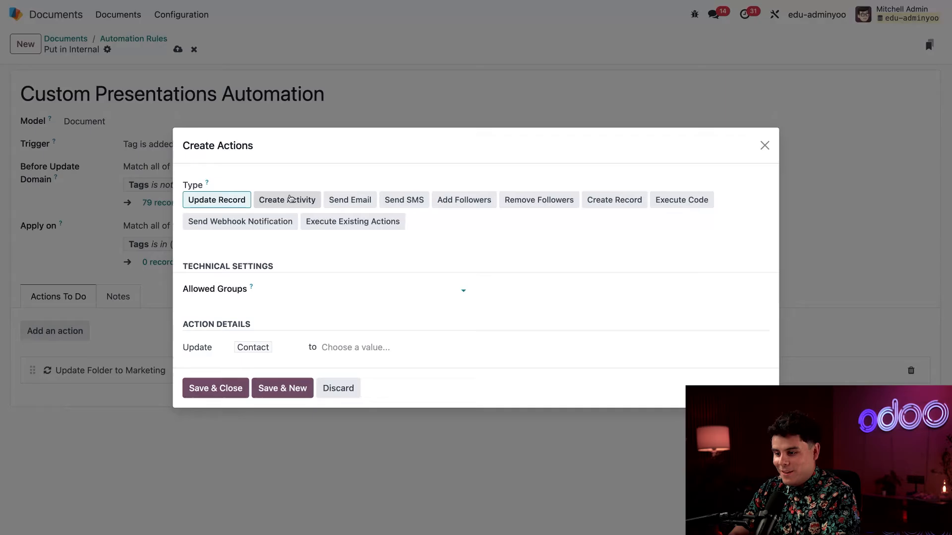
- Add a Create Activity action: Email titled 'Lets discuss', assigned to the demo user
{"action": "left_click", "coordinate": [290, 199]}
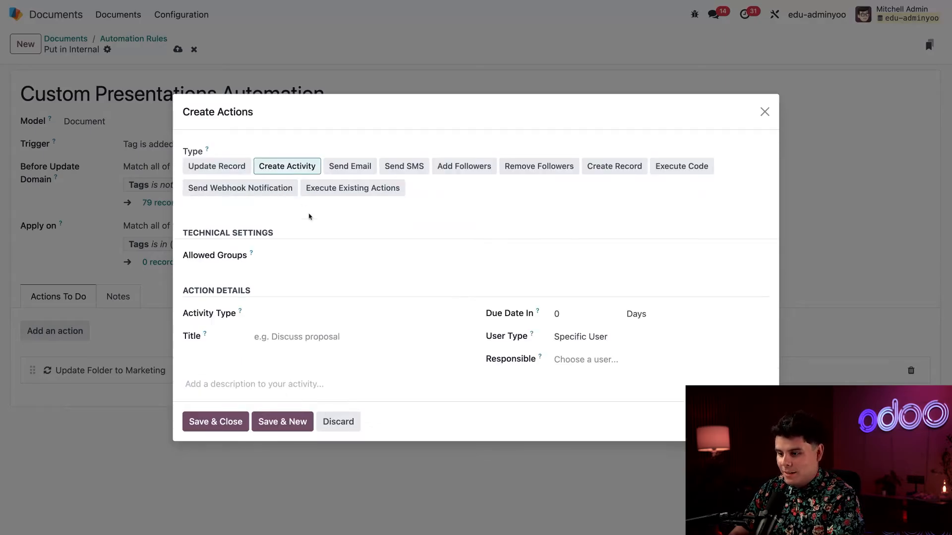
{"action": "left_click", "coordinate": [282, 320]}
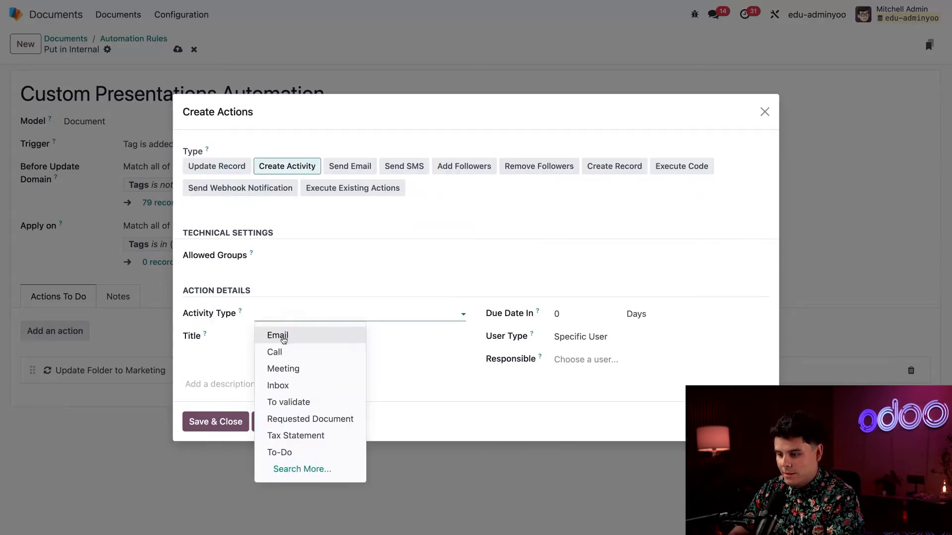
{"action": "left_click", "coordinate": [284, 339]}
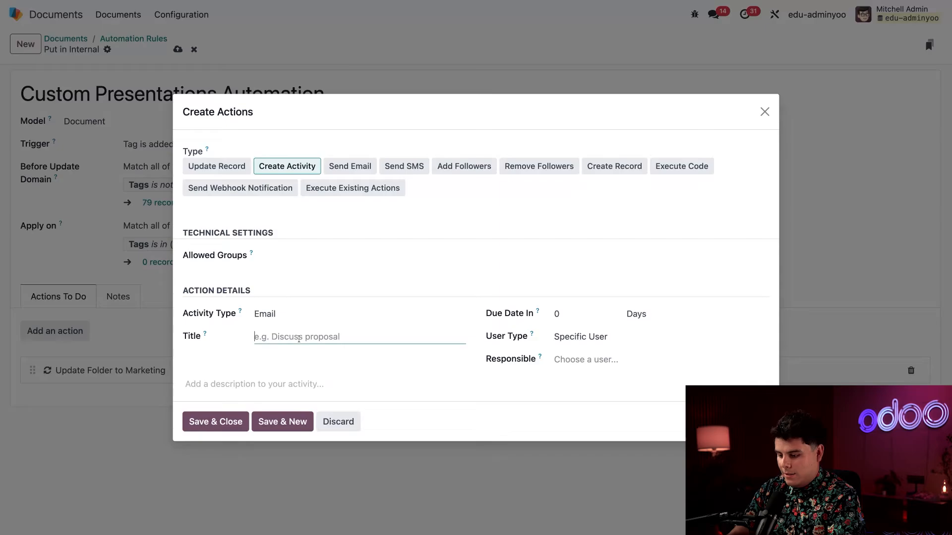
{"action": "type", "text": "Lets di"}
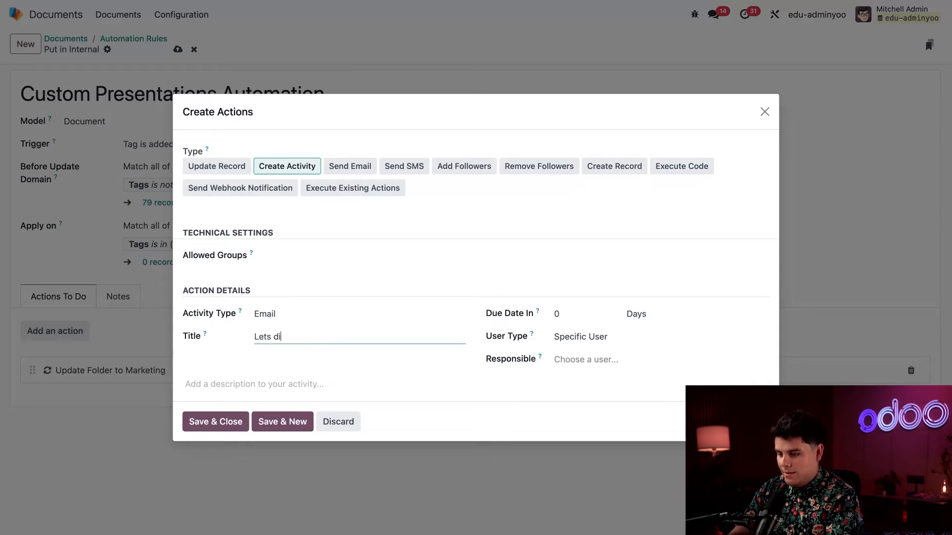
{"action": "type", "text": "scuss"}
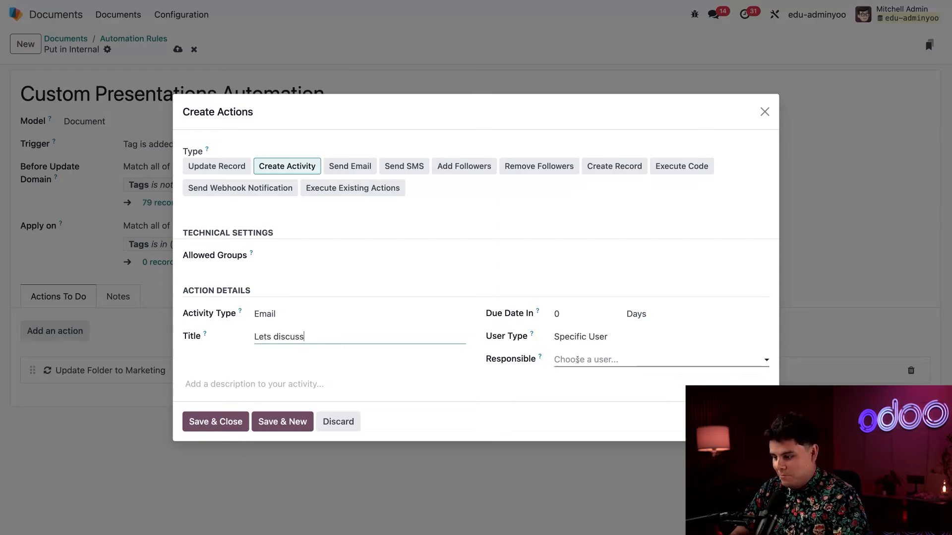
{"action": "left_click", "coordinate": [580, 361]}
{"action": "left_click", "coordinate": [575, 431]}
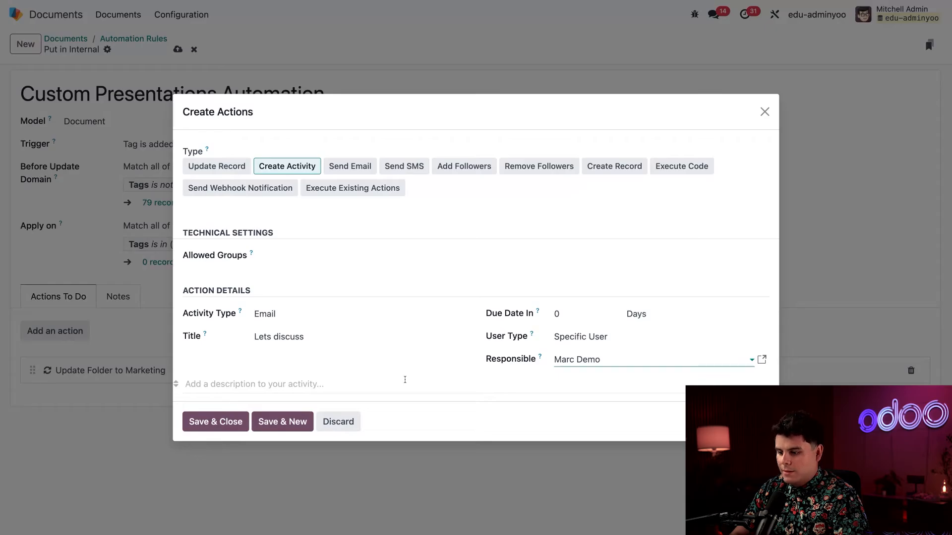
{"action": "left_click", "coordinate": [212, 422]}
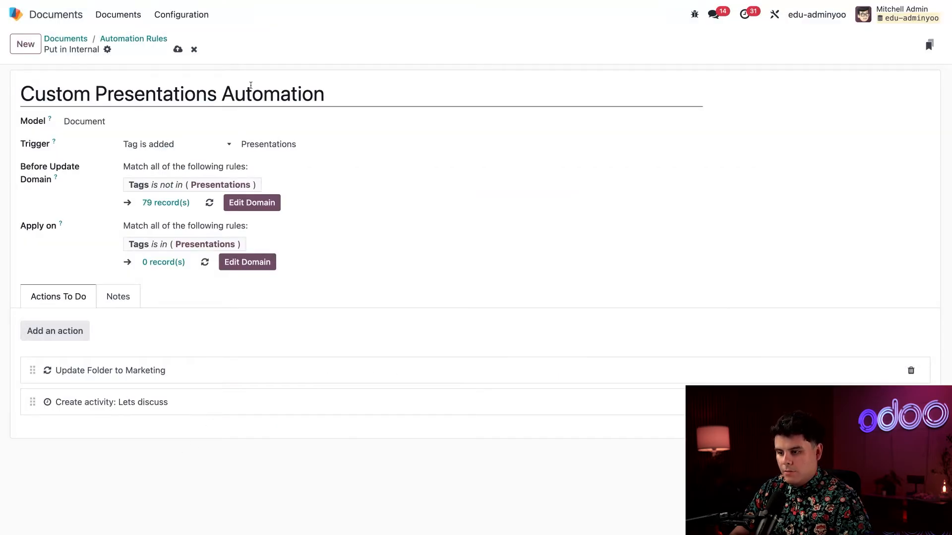
- Save the rule and go back through the Automation Rules list to Internal documents
{"action": "left_click", "coordinate": [177, 50]}
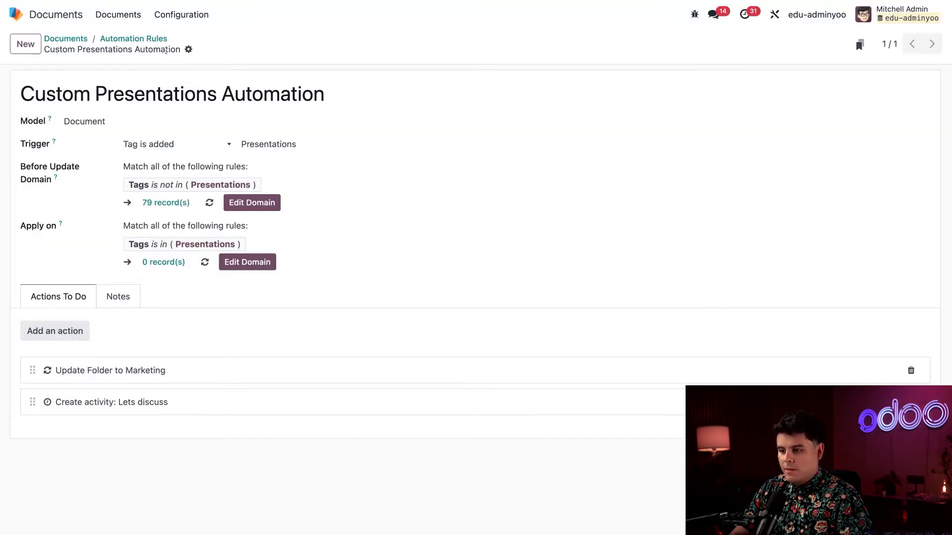
{"action": "left_click", "coordinate": [134, 40]}
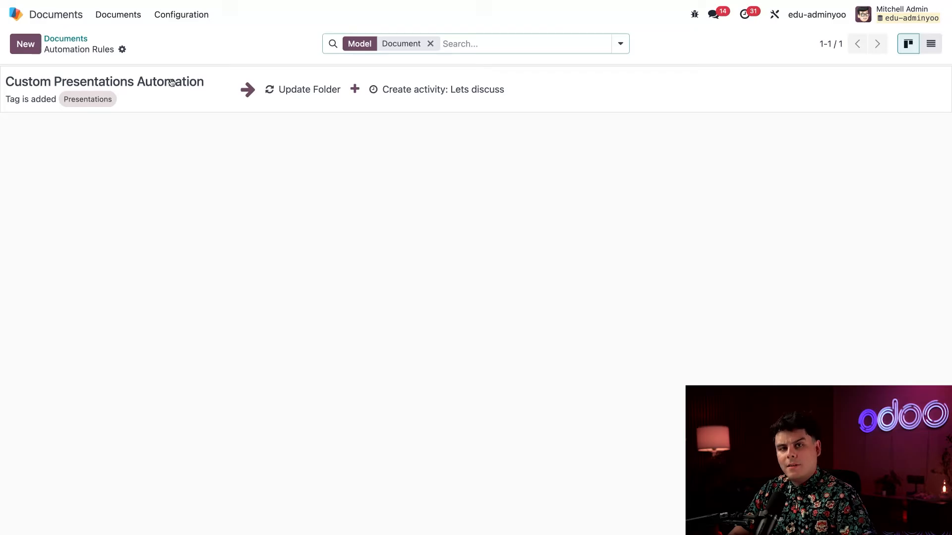
{"action": "left_click", "coordinate": [67, 39]}
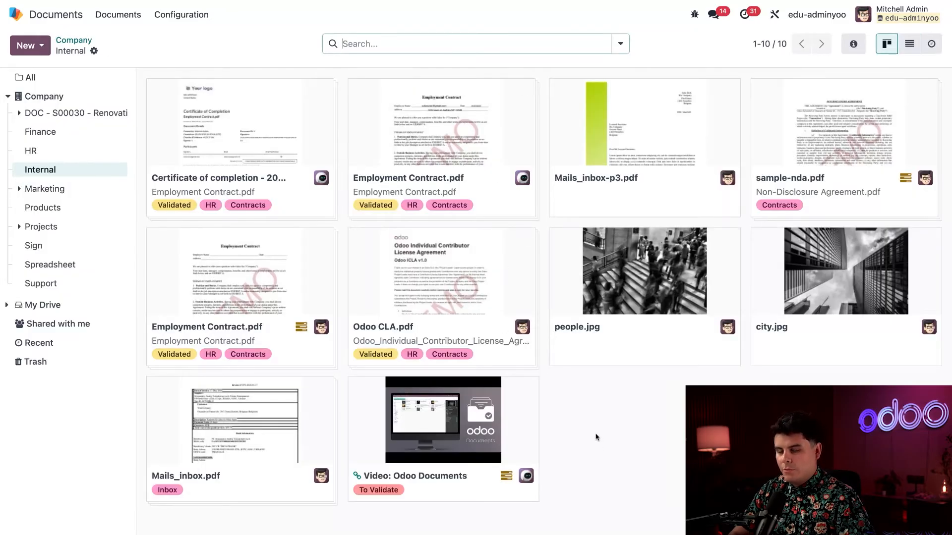
- Add the Presentations tag to the Video: Odoo Documents file from its details panel
{"action": "left_click", "coordinate": [440, 421]}
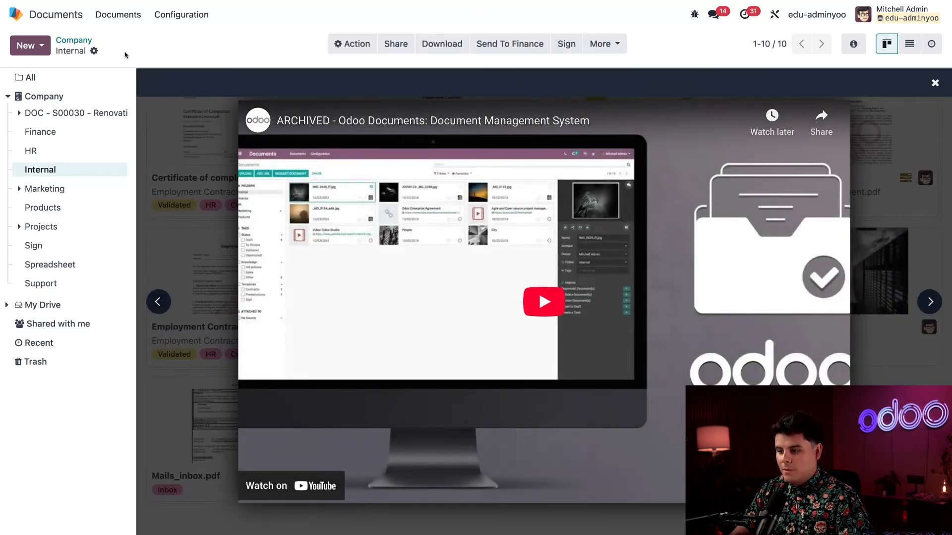
{"action": "left_click", "coordinate": [352, 46]}
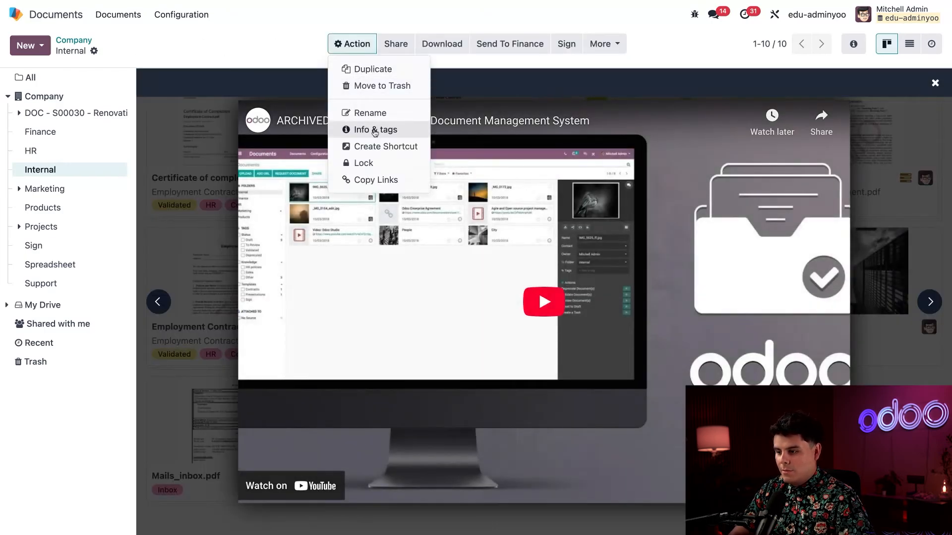
{"action": "left_click", "coordinate": [678, 43]}
{"action": "left_click", "coordinate": [852, 44]}
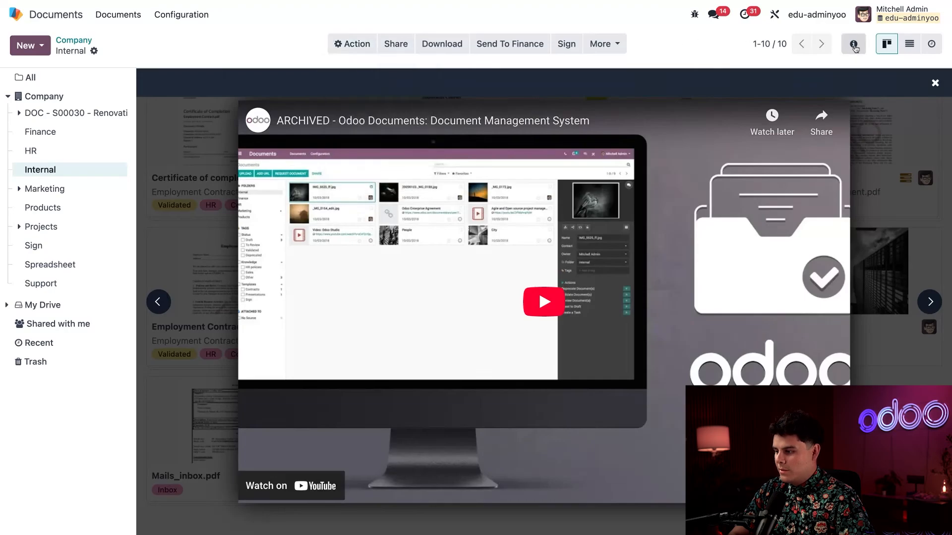
{"action": "left_click", "coordinate": [707, 139]}
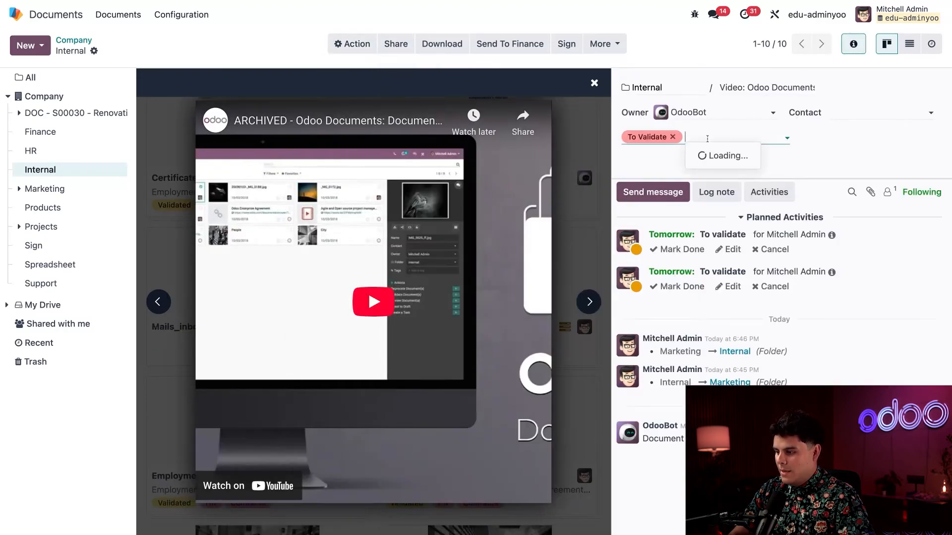
{"action": "type", "text": "prese"}
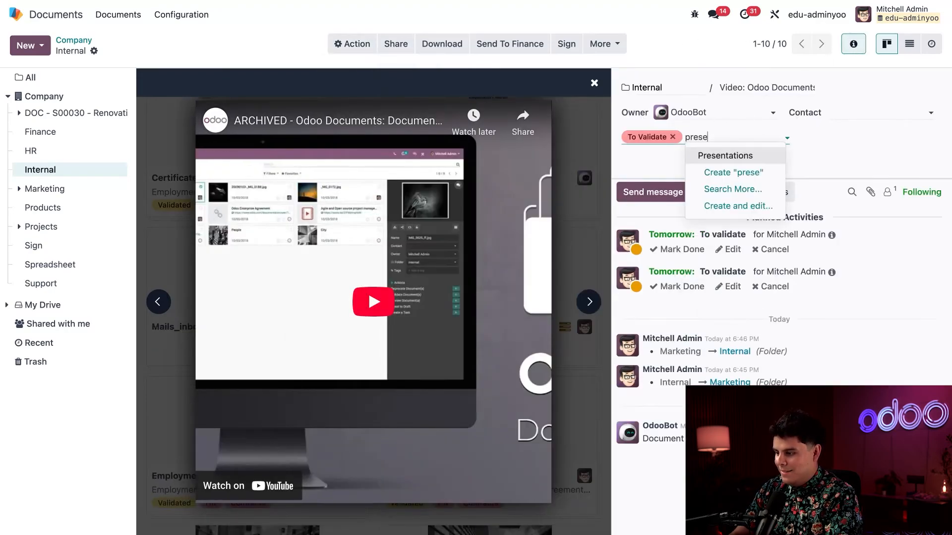
{"action": "left_click", "coordinate": [712, 155]}
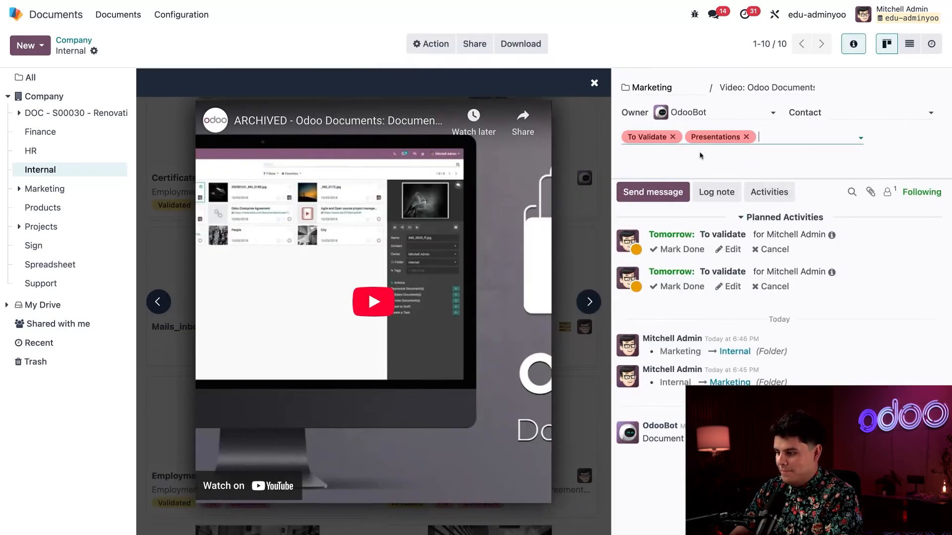
{"action": "left_click", "coordinate": [594, 83]}
{"action": "scroll", "coordinate": [539, 397], "scroll_direction": "down", "scroll_amount": 5}
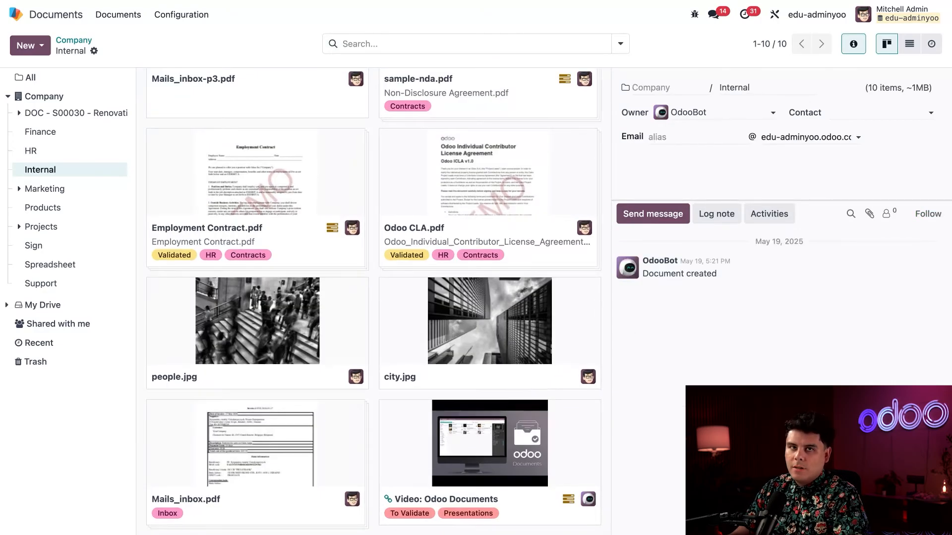
- Reload, open the Marketing folder, and view the video's 'Lets discuss' planned activity
{"action": "key", "text": "super+r"}
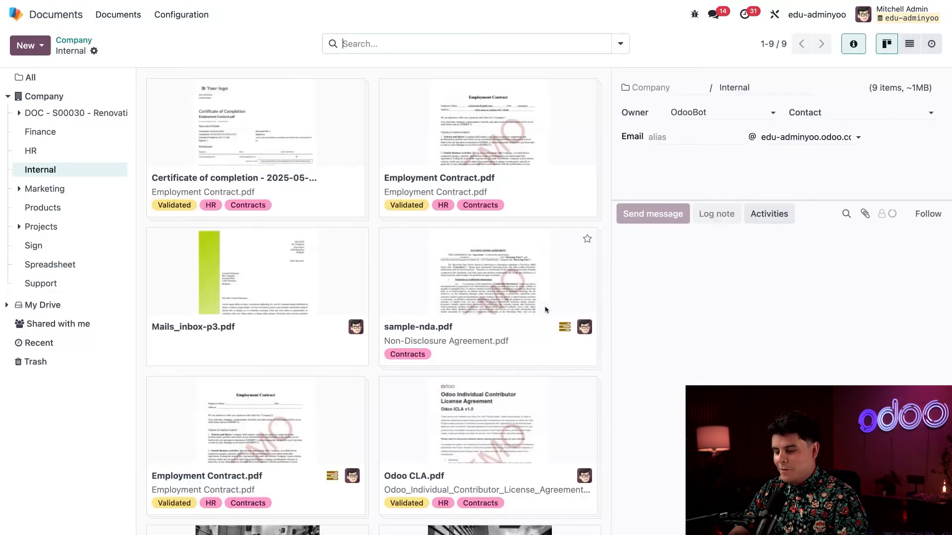
{"action": "scroll", "coordinate": [545, 307], "scroll_direction": "down", "scroll_amount": 5}
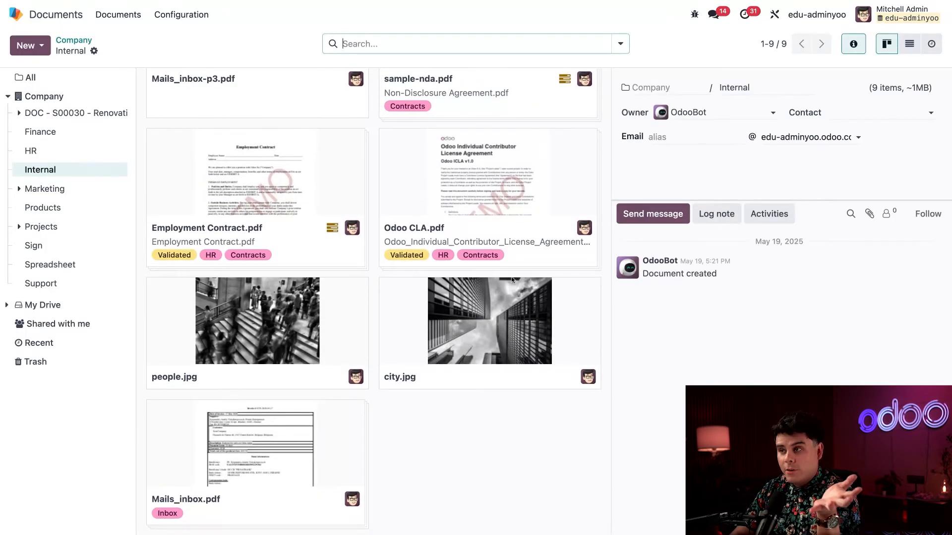
{"action": "left_click", "coordinate": [74, 191]}
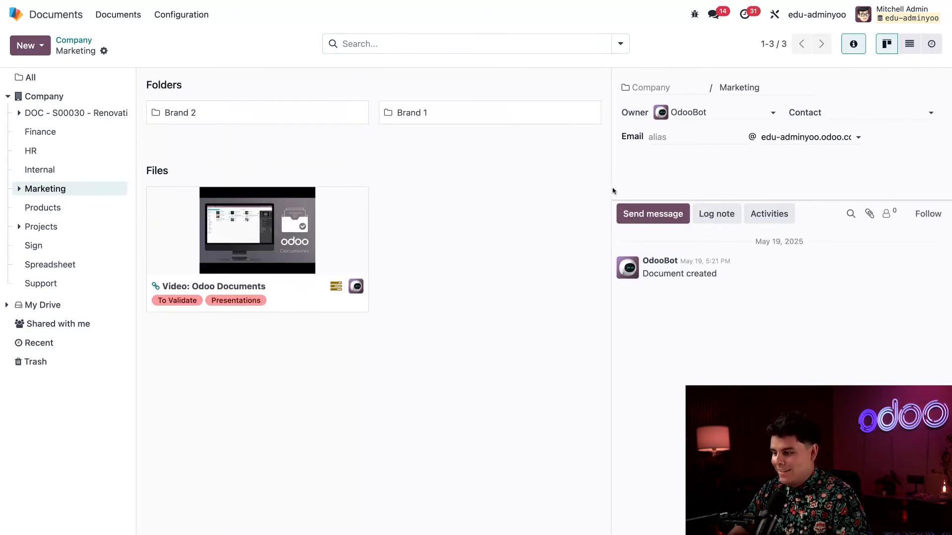
{"action": "left_click", "coordinate": [286, 300]}
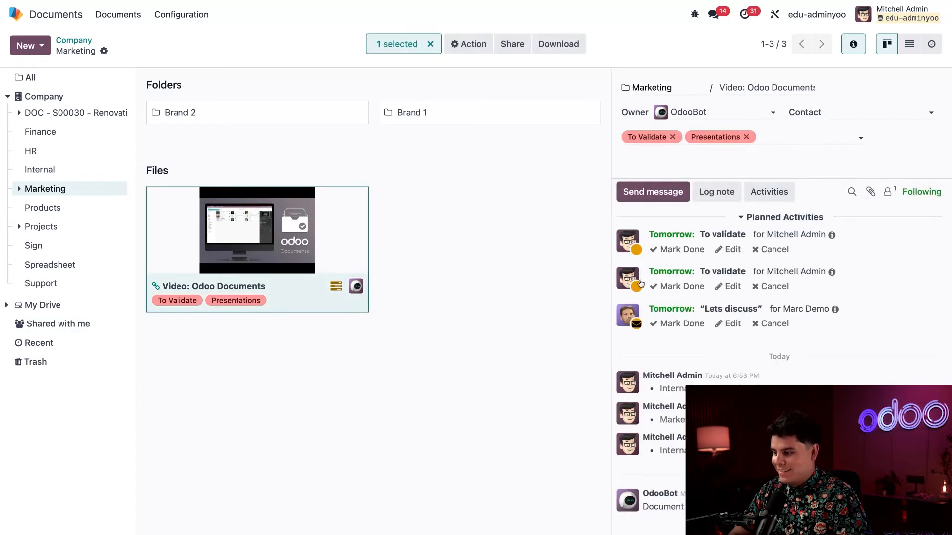